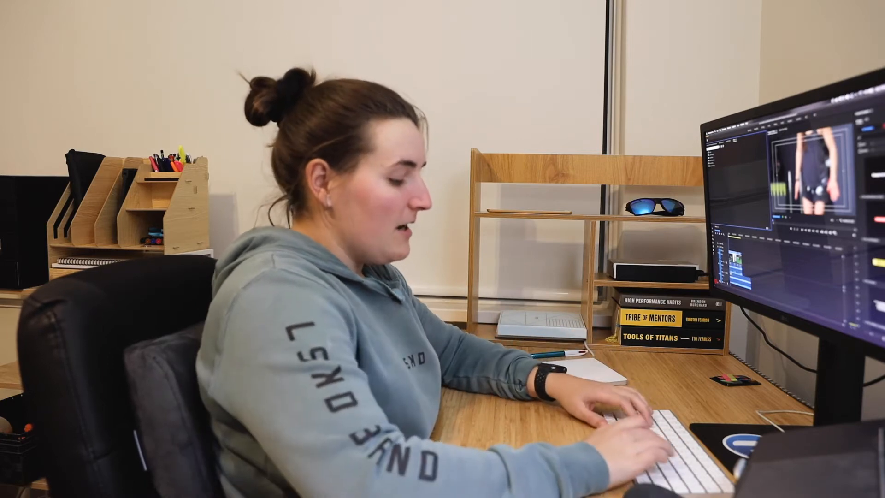
Step: Search the effects for "blur" and apply Directional Blur to the first clip on the Video 1 track
text(b)
text(lur)
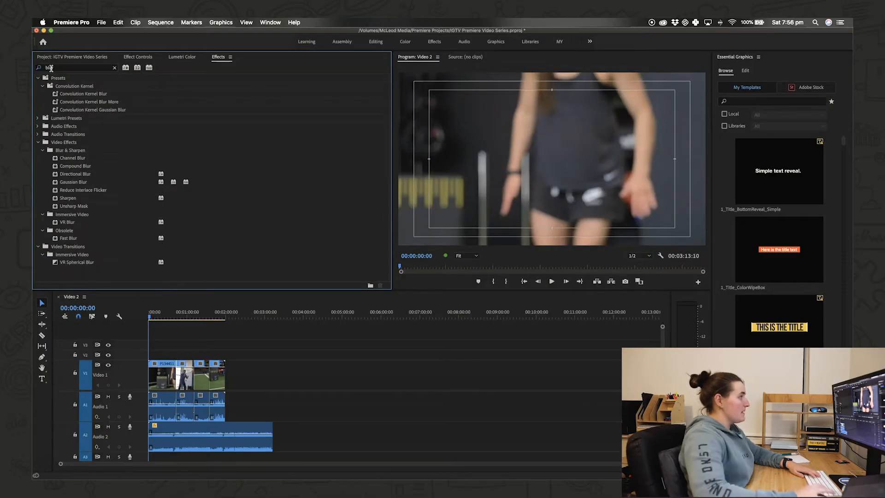
click(57, 183)
click(56, 174)
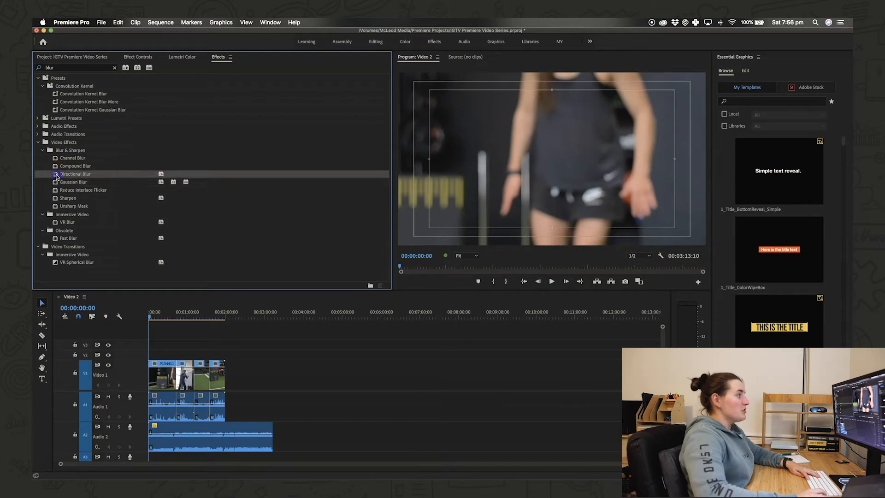
drag(55, 175, 141, 343)
drag(162, 375, 163, 376)
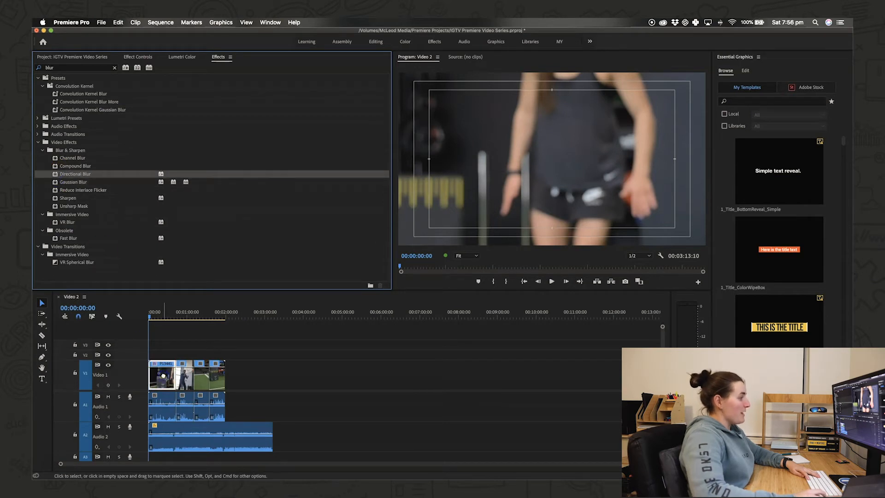
click(163, 355)
click(161, 373)
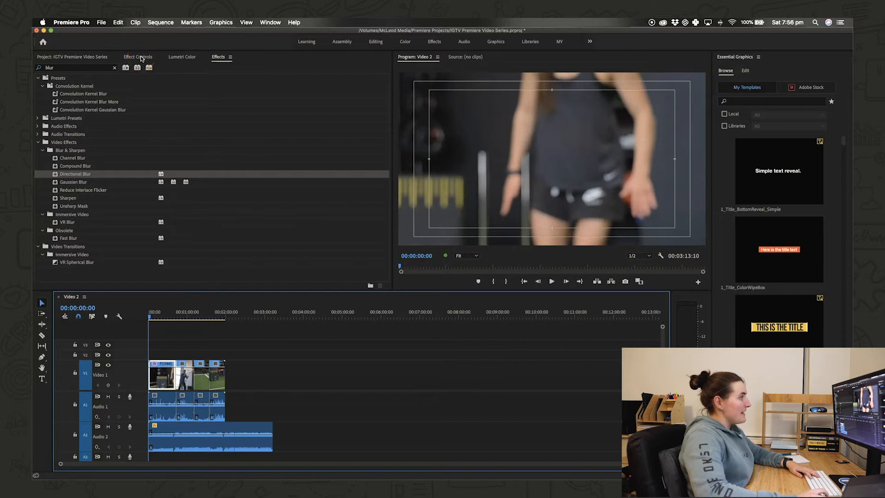
Step: Vary the Directional Blur's direction and blur length while previewing the first clip, and remove the effect from the clip
click(140, 56)
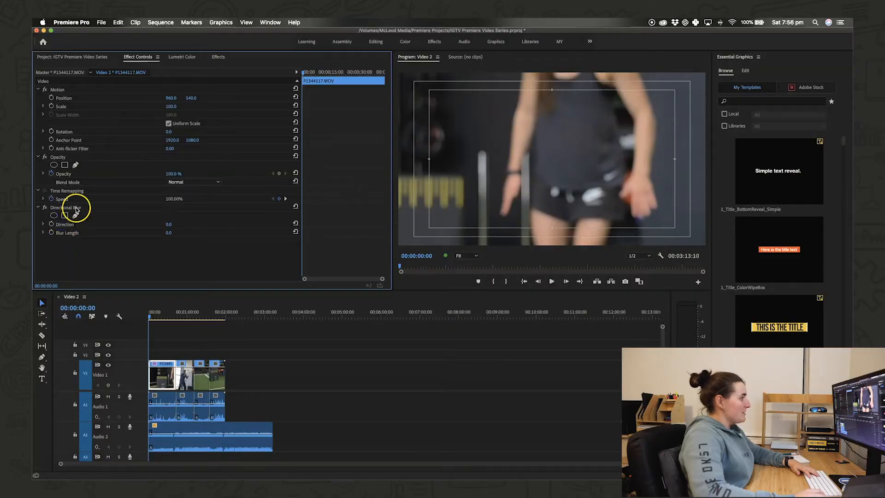
click(67, 225)
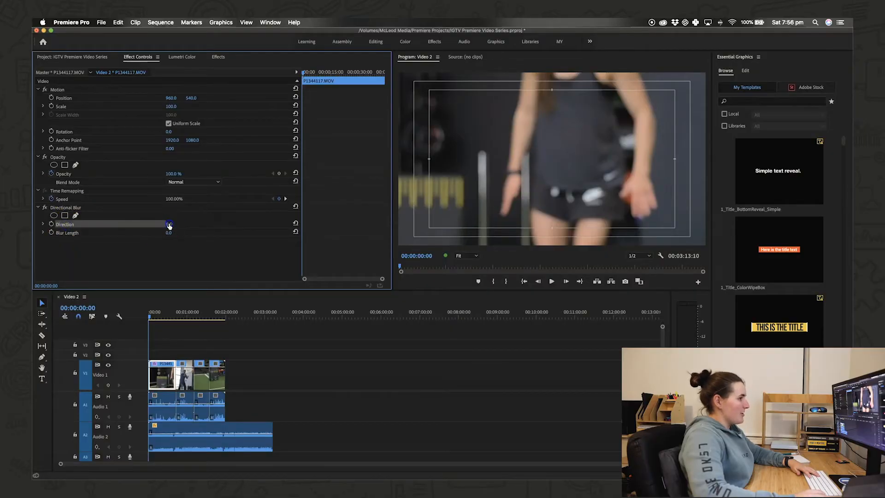
drag(170, 233, 170, 234)
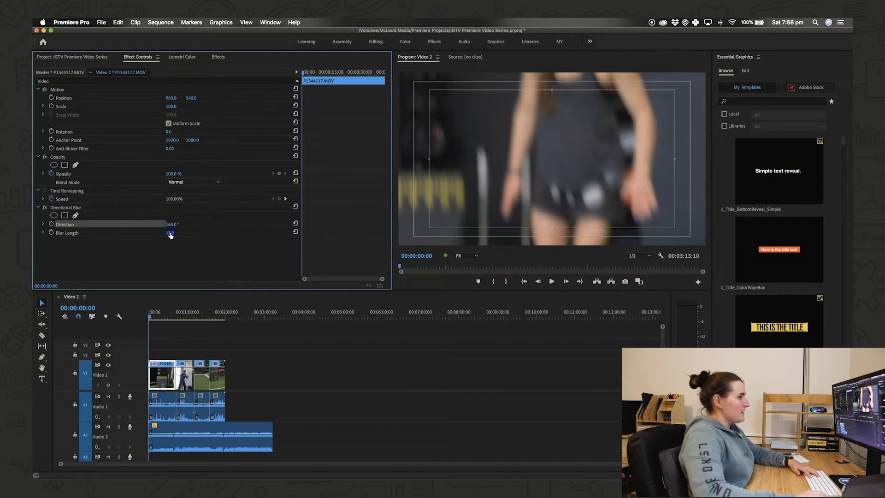
click(575, 119)
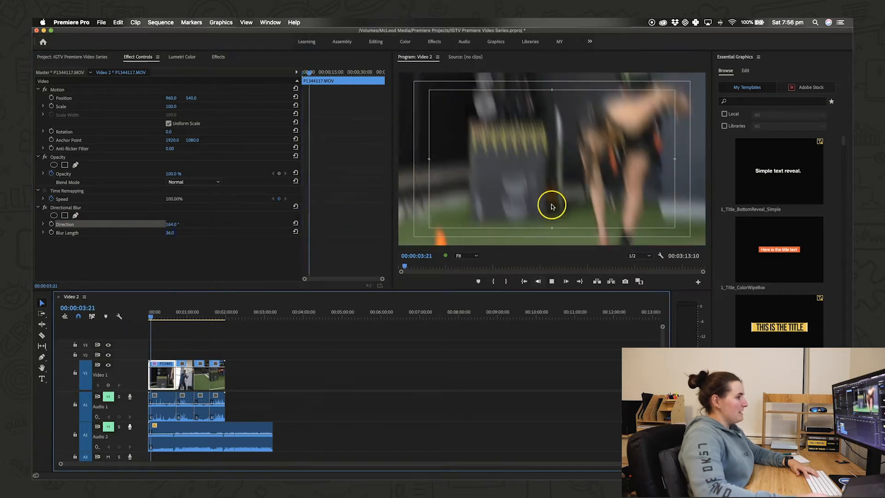
click(172, 233)
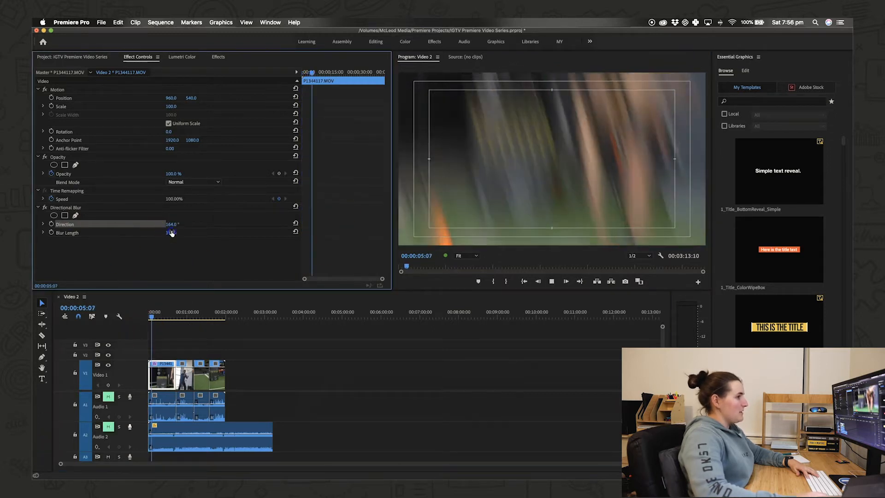
mouse_move(172, 233)
mouse_down()
mouse_move(208, 221)
mouse_move(170, 232)
mouse_up()
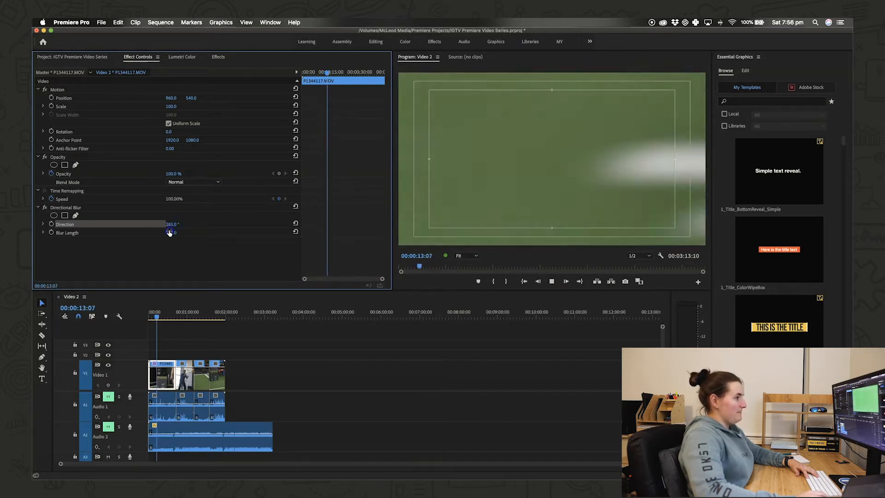
click(62, 208)
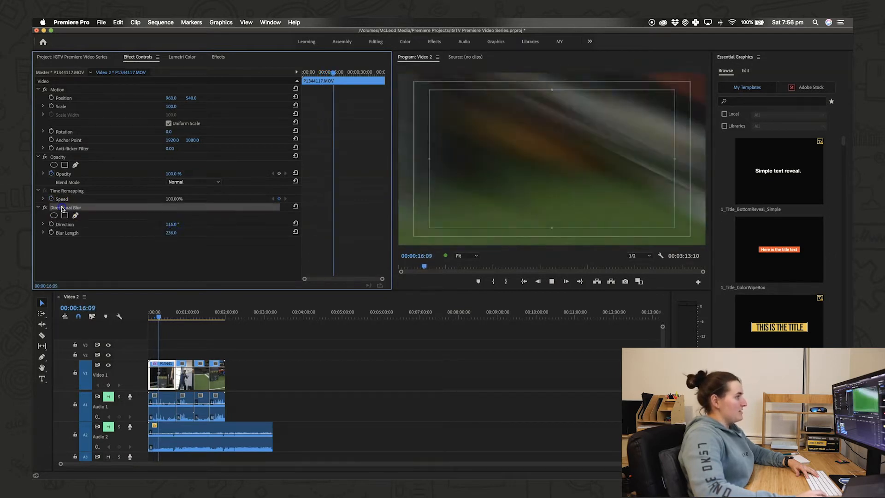
key(Delete)
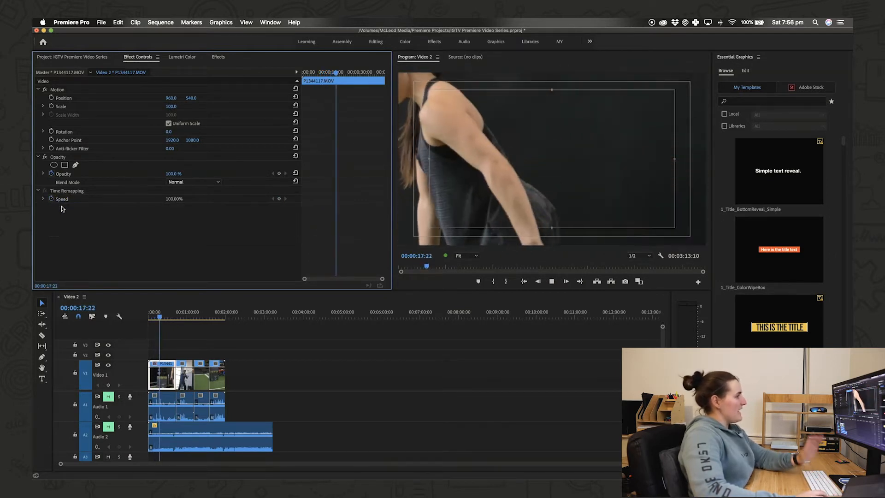
Step: Search the effects for "crop" and apply Crop to the first clip on the Video 1 track
click(218, 57)
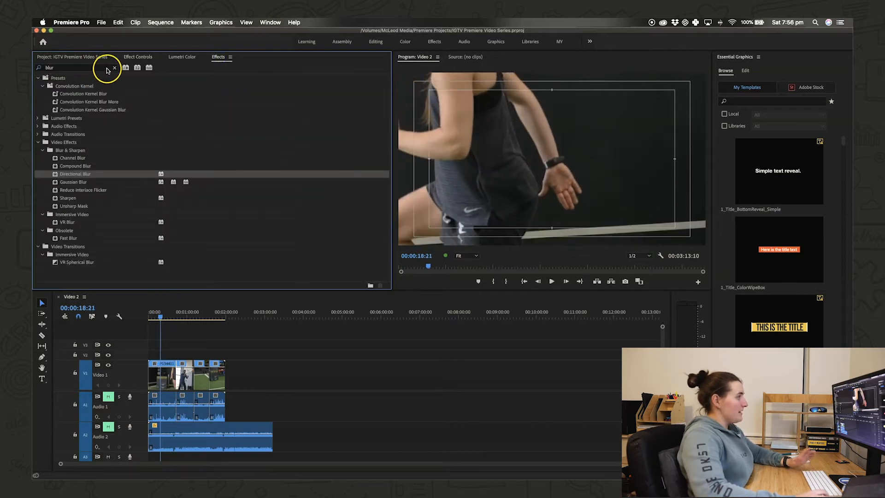
click(115, 67)
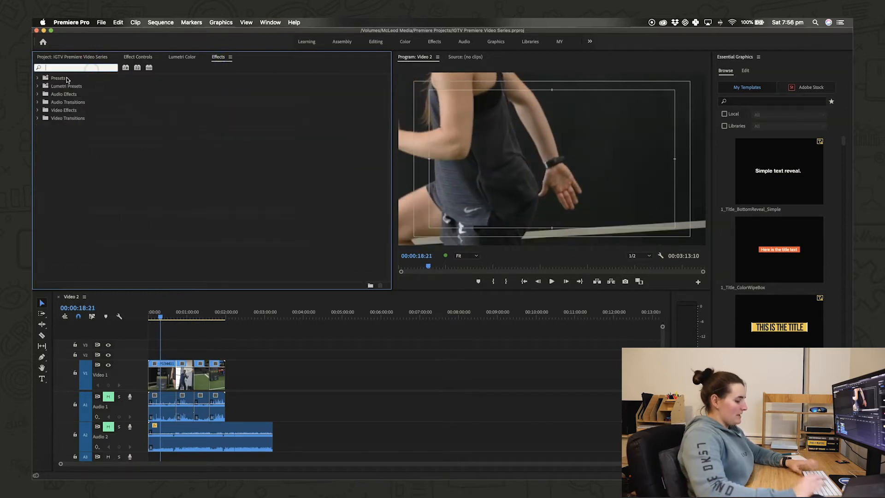
text(crop)
drag(77, 125, 164, 385)
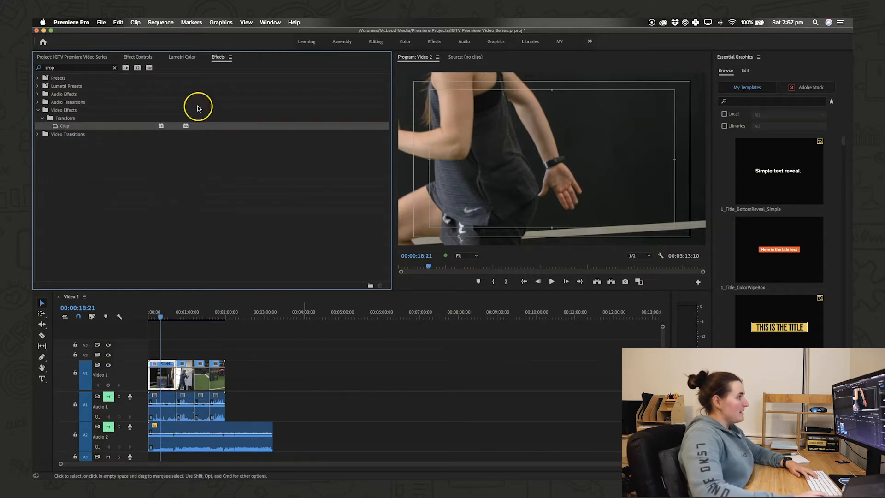
Step: Try out the Crop effect's Left and Top values on the first clip, ending at 0% and 1%
click(137, 57)
drag(167, 225, 193, 251)
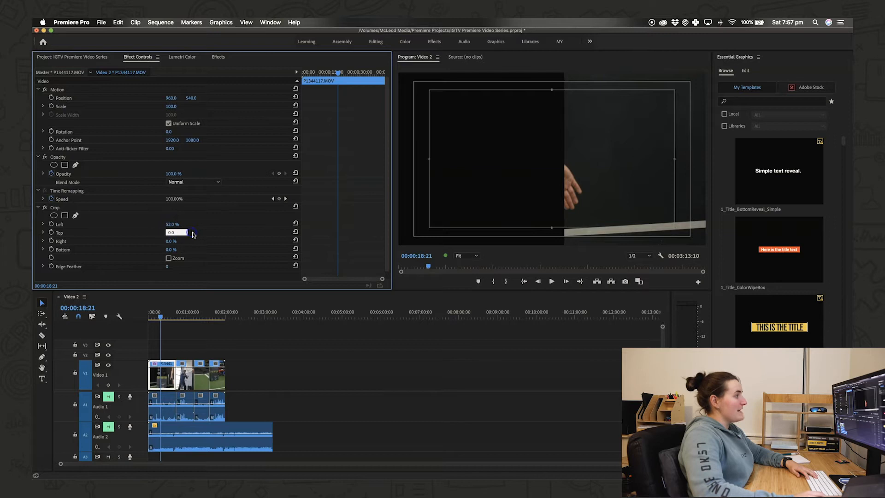
click(179, 236)
mouse_move(174, 236)
mouse_down()
mouse_move(189, 241)
mouse_move(180, 239)
mouse_move(195, 232)
mouse_move(158, 228)
mouse_up()
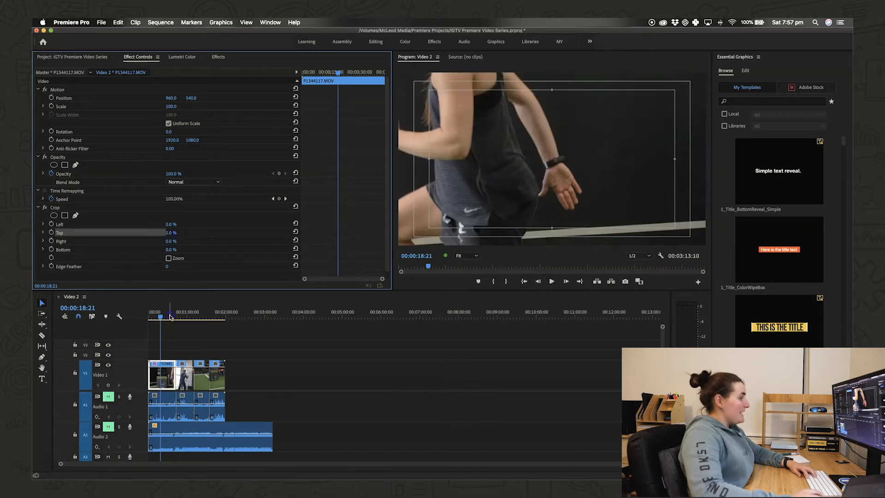
Step: Look through the first clip and its transition into the second clip in the Video 2 sequence
click(169, 316)
click(183, 316)
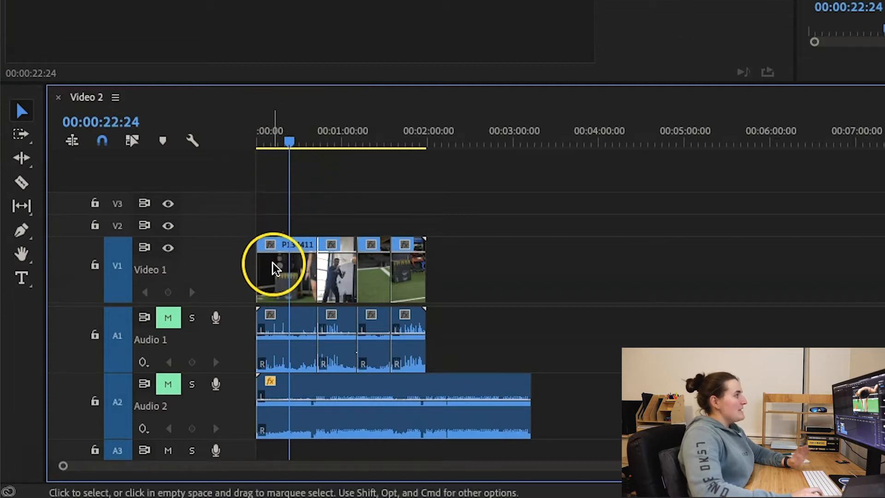
click(273, 279)
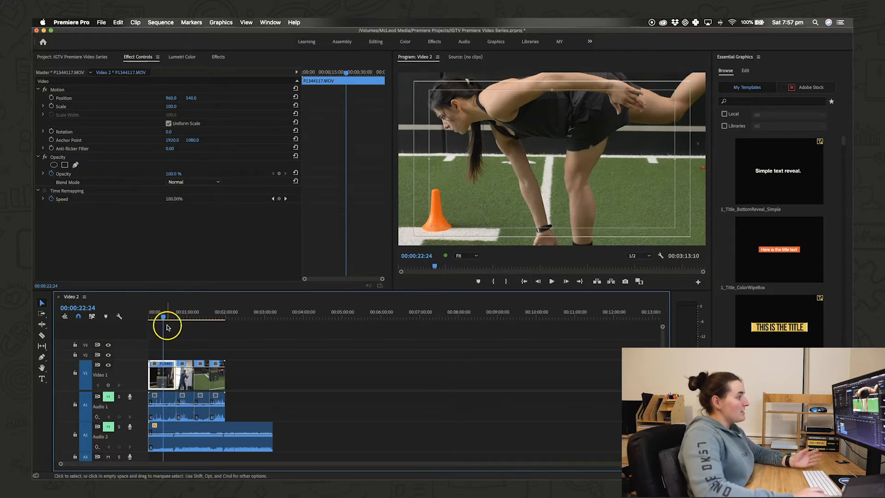
drag(167, 317, 177, 317)
click(183, 382)
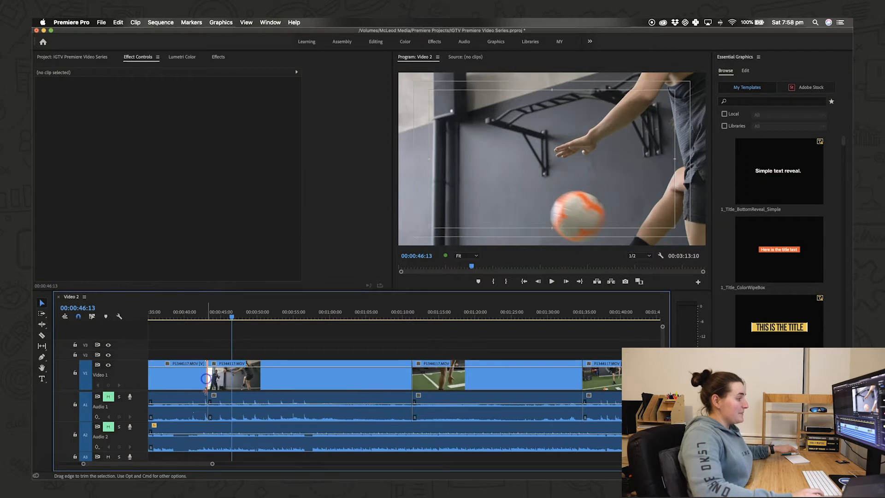
Step: Add a 100% opacity keyframe to the first clip at 00:00:37:23
click(231, 386)
key(backslash)
click(256, 316)
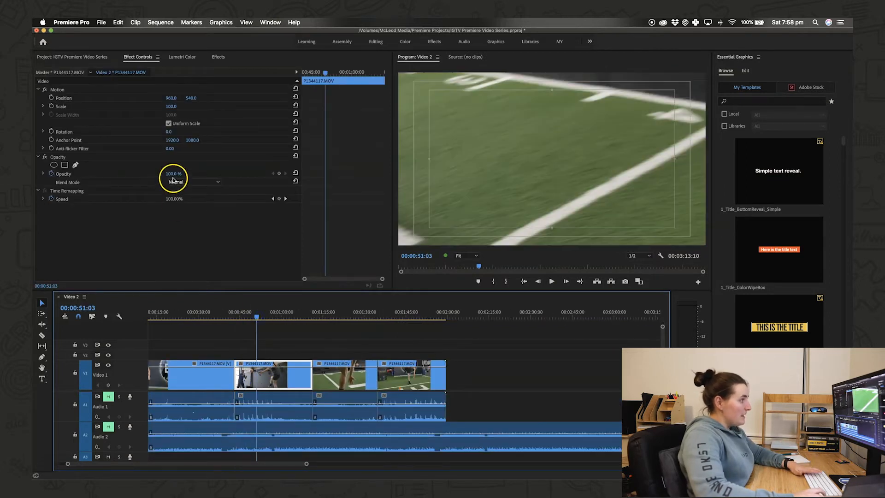
click(222, 318)
drag(174, 174, 178, 177)
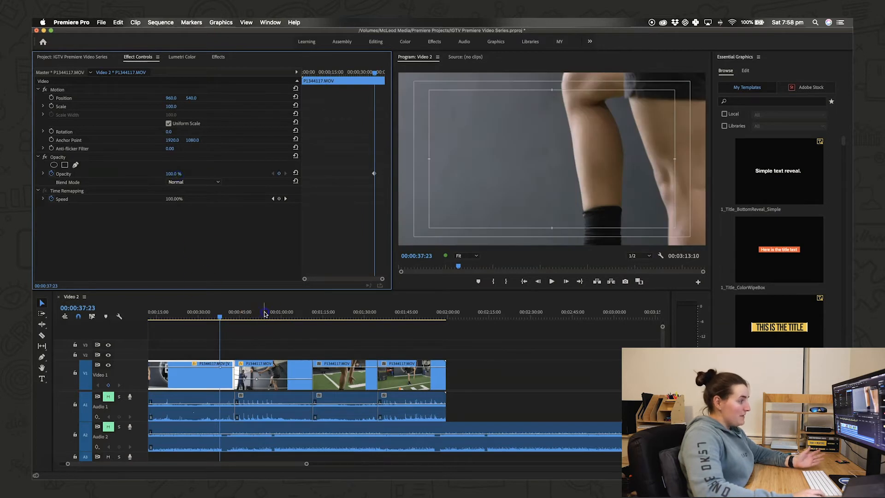
Step: Search the effects for "warp", apply Warp Stabilizer to the second clip, and save the project
click(264, 314)
key(shift+7)
click(107, 65)
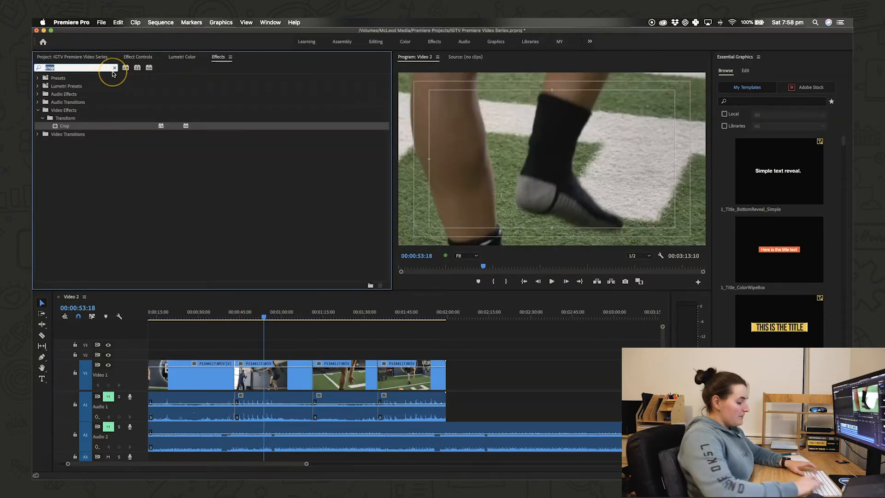
text(warp)
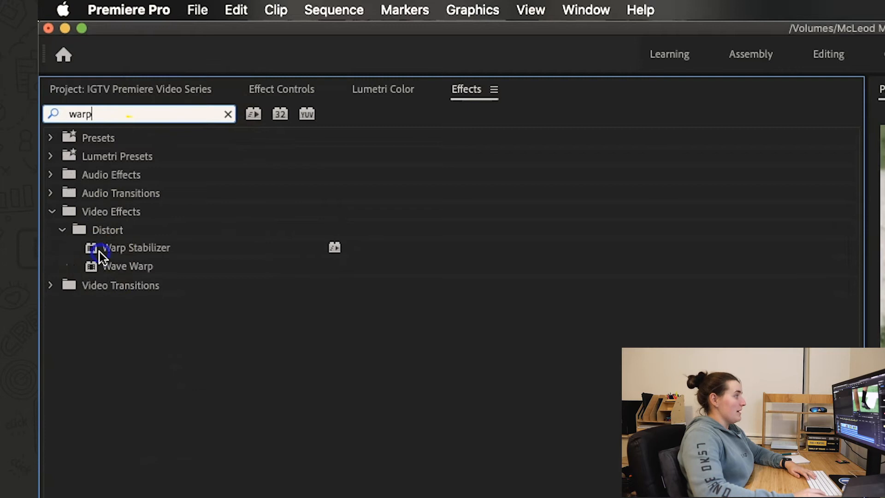
drag(99, 251, 286, 368)
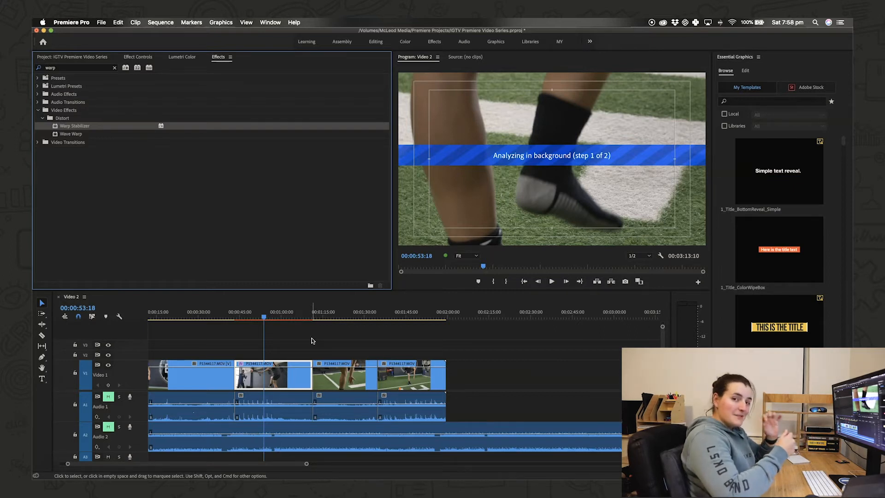
key(super+s)
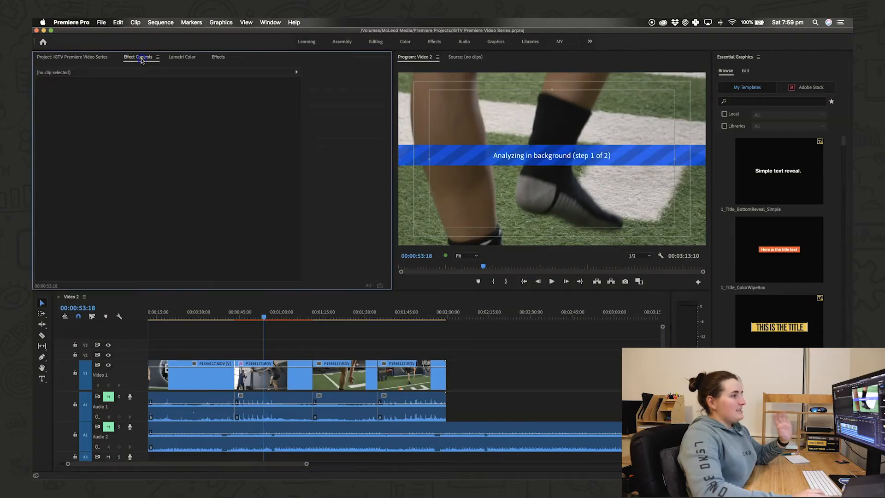
Step: Cancel the Warp Stabilizer analysis on the second clip and remove the effect
click(656, 129)
click(180, 62)
click(276, 377)
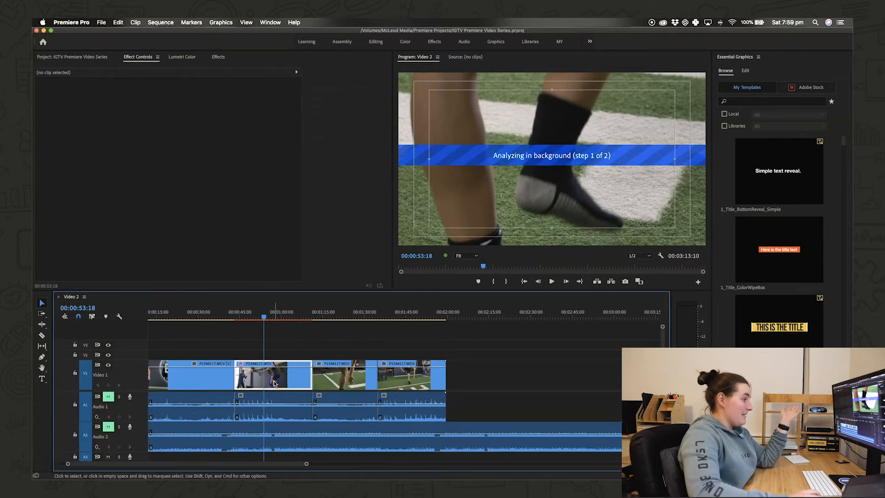
click(57, 227)
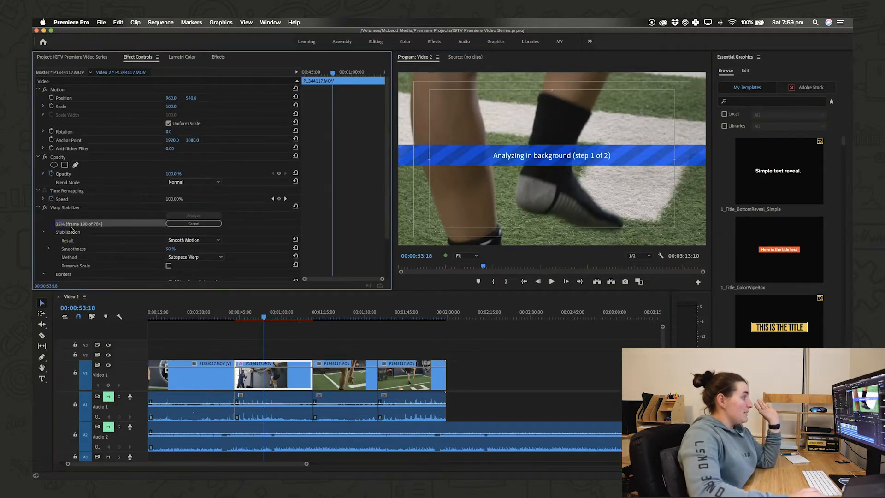
click(184, 225)
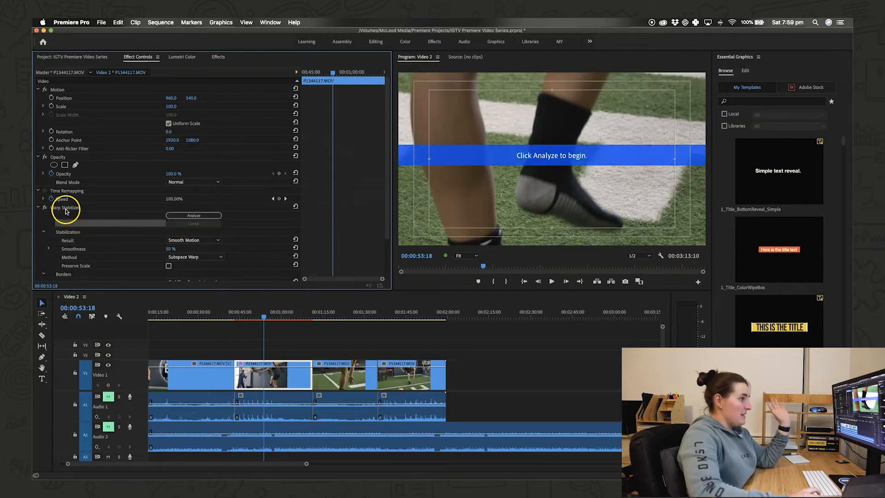
click(66, 210)
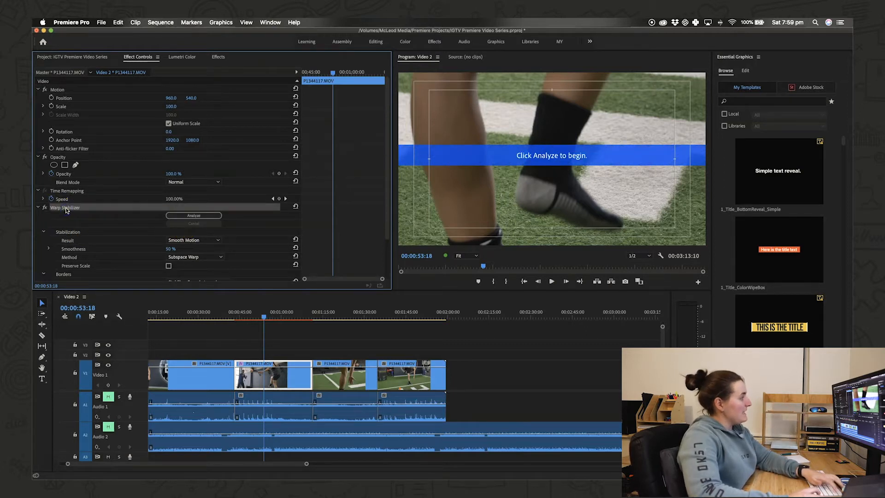
key(Delete)
Step: Add a Cross Dissolve at the cut between the first and second clips, near 00:00:43:02
click(217, 57)
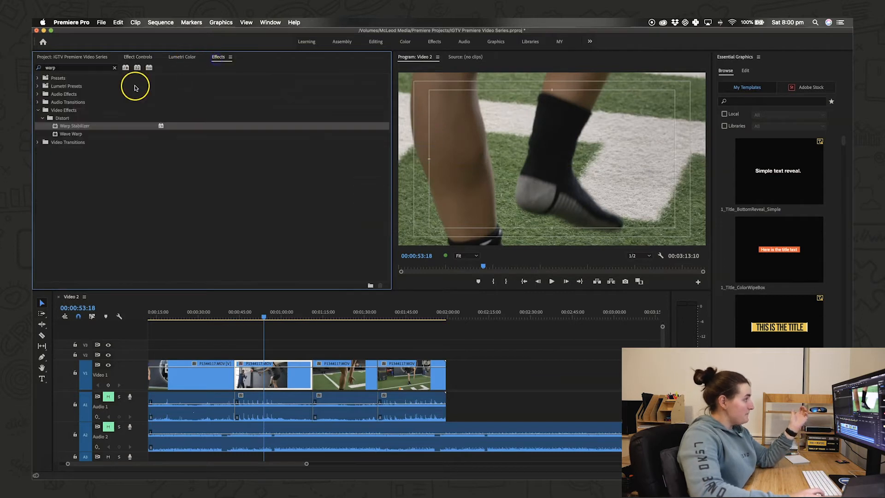
click(295, 338)
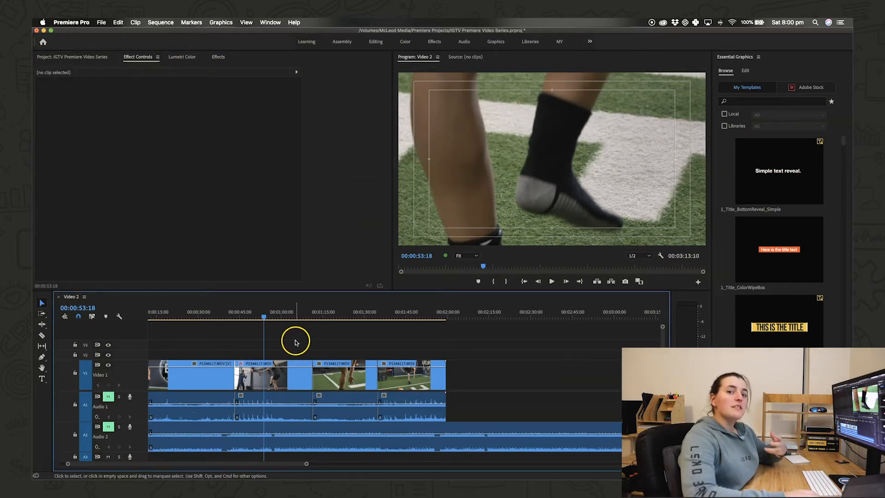
click(276, 379)
key(=)
click(222, 316)
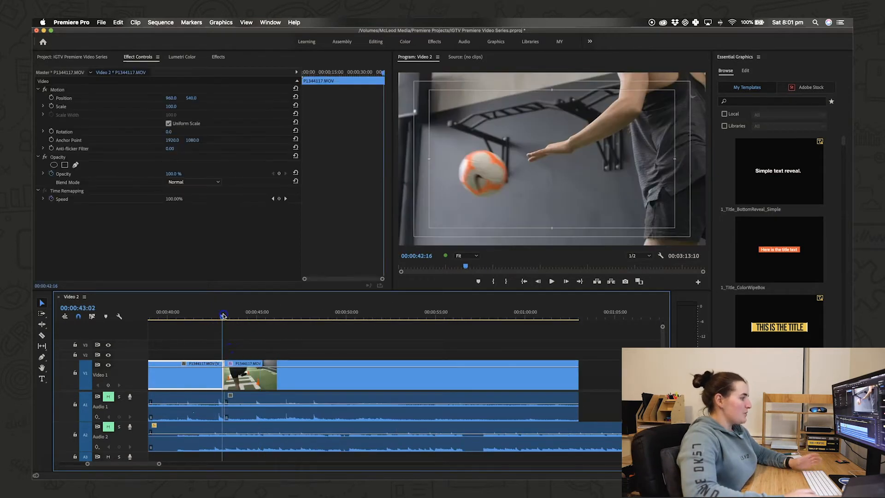
click(225, 376)
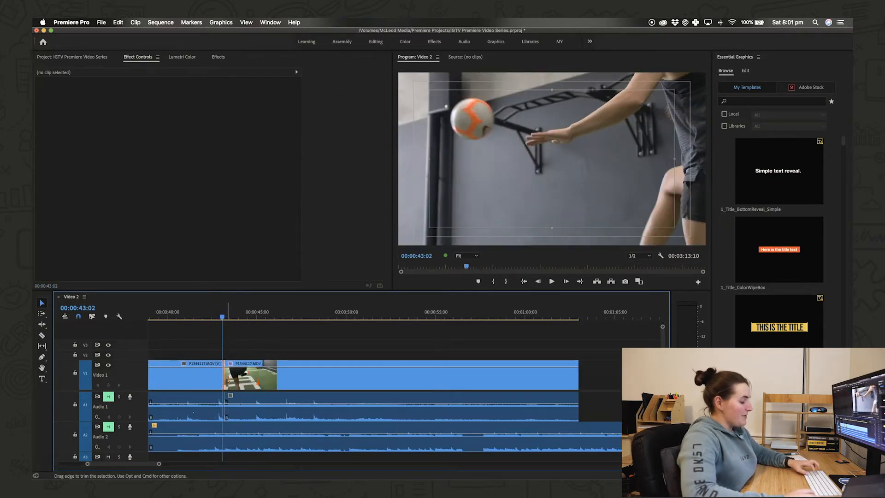
key(super+d)
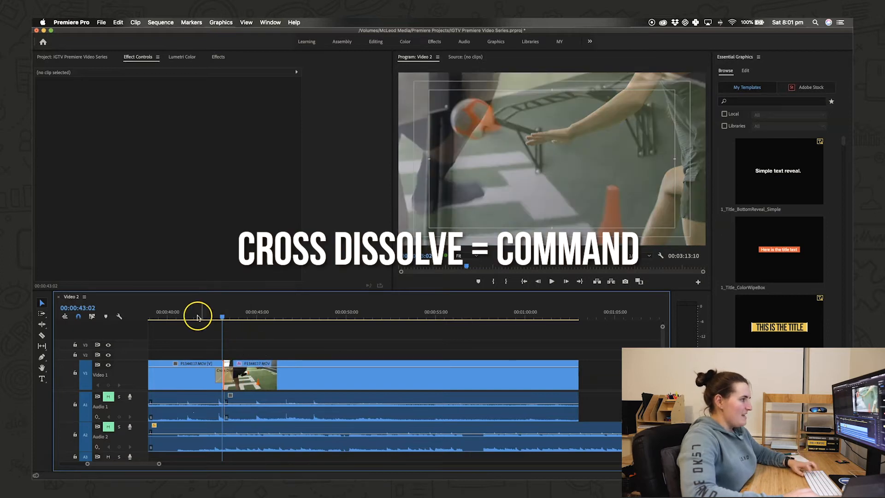
Step: Play back the Cross Dissolve between the first and second clips and undo that transition
click(253, 331)
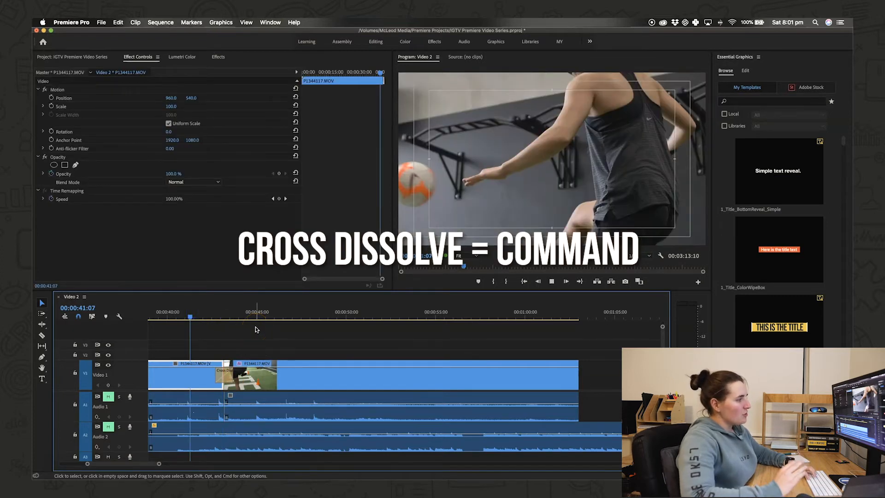
key(space)
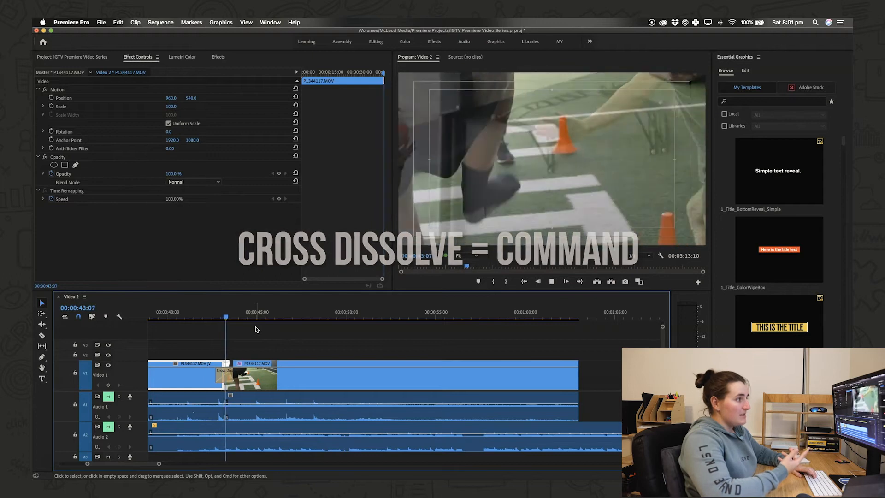
key(super+z)
click(239, 355)
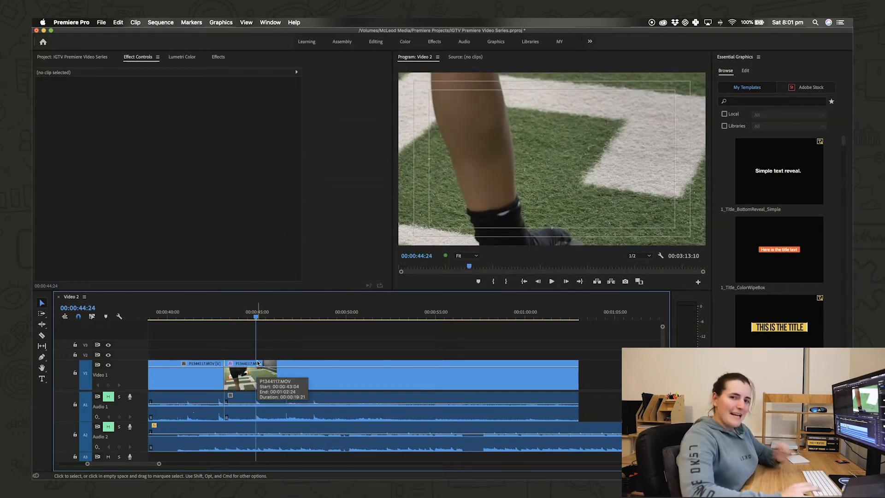
click(275, 353)
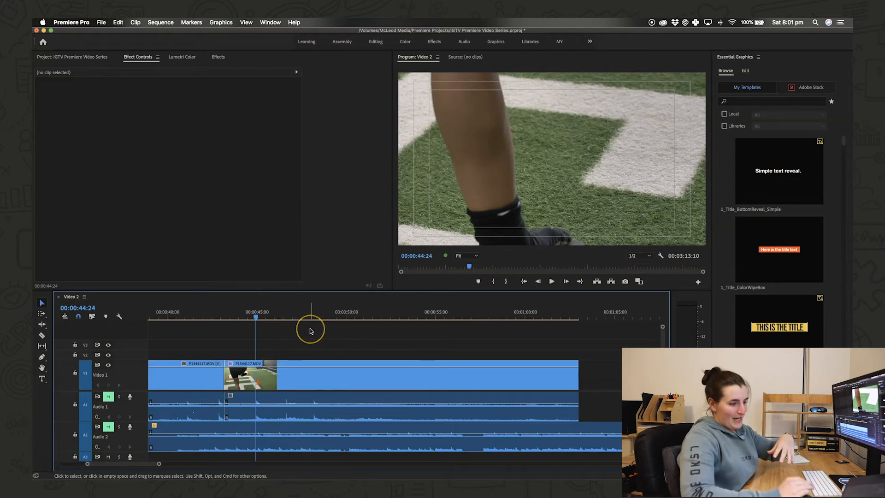
key(super+s)
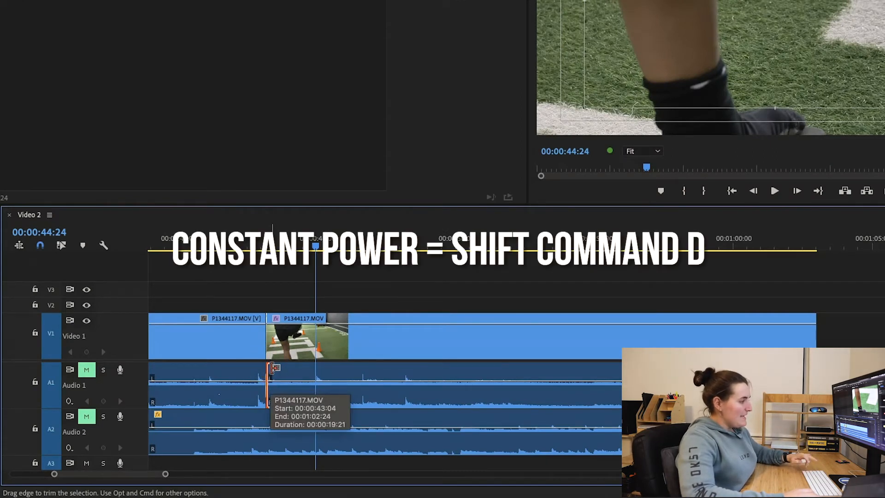
Step: Add a Constant Power audio transition at the Audio 1 cut between the first and second clips
scroll(258, 306, up, 5)
click(303, 386)
drag(308, 385, 397, 397)
click(242, 394)
key(minus)
key(minus)
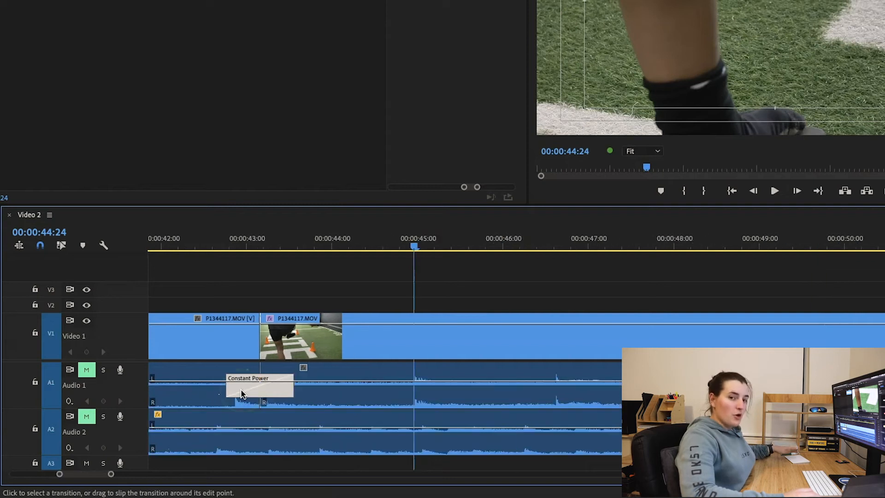
Step: Select the Constant Power transition at the Audio 1 cut and remove it
click(189, 242)
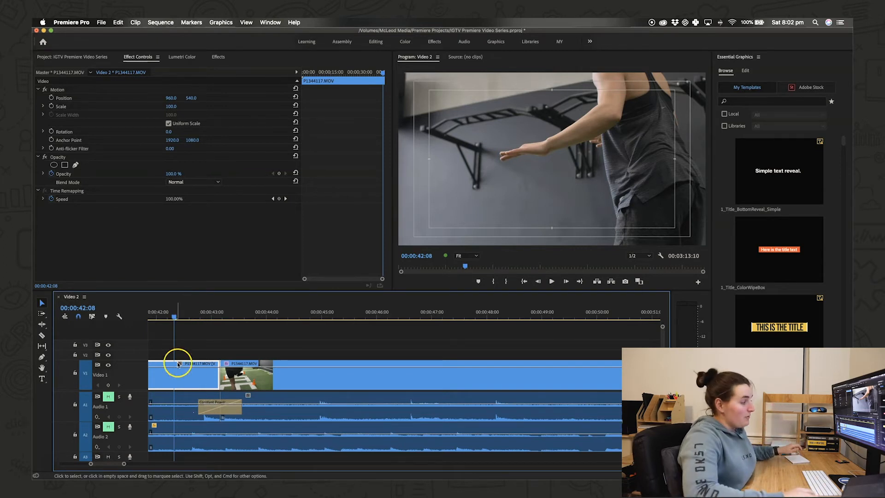
click(230, 411)
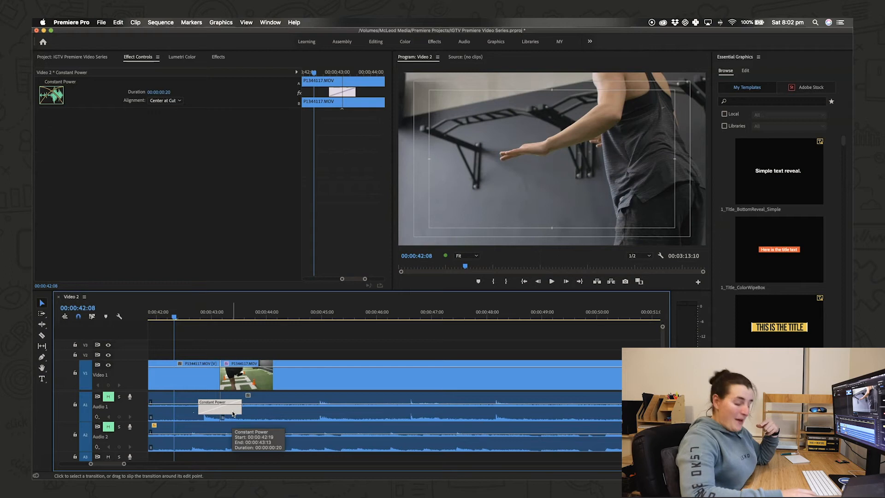
click(218, 374)
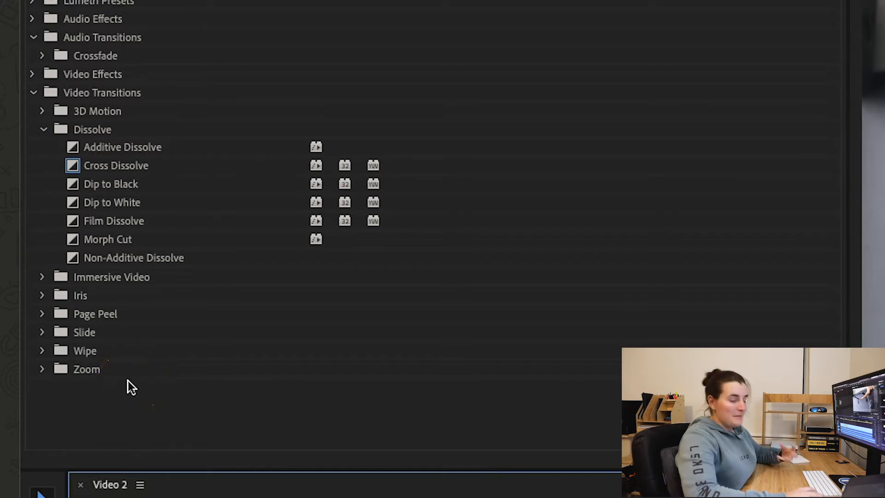
Step: Browse the Dissolve video transitions and apply Dip to White to the end of the second clip
click(68, 186)
click(69, 167)
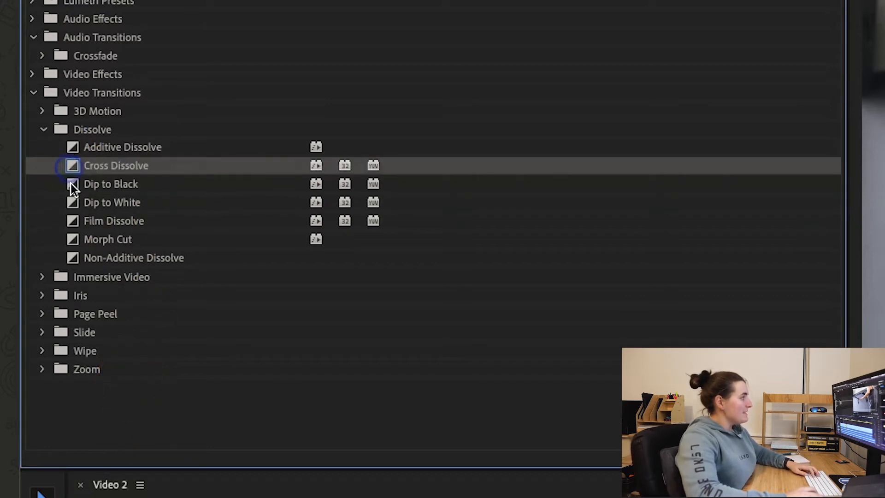
click(71, 183)
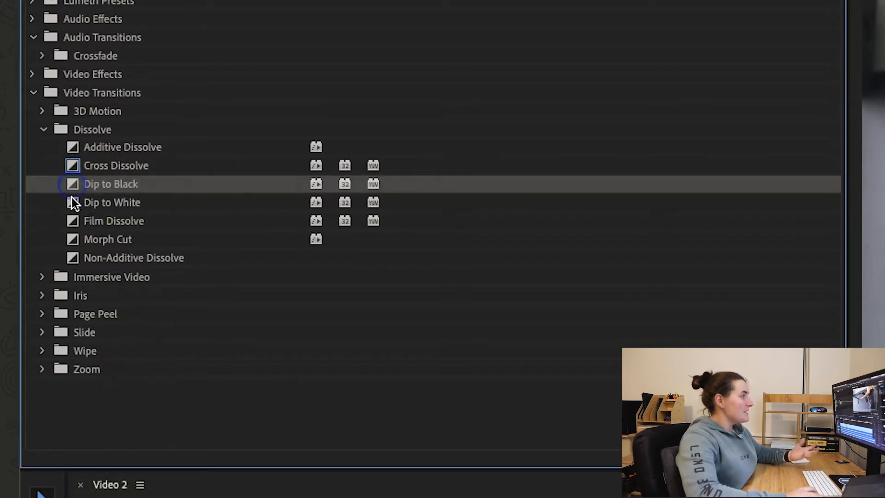
click(73, 202)
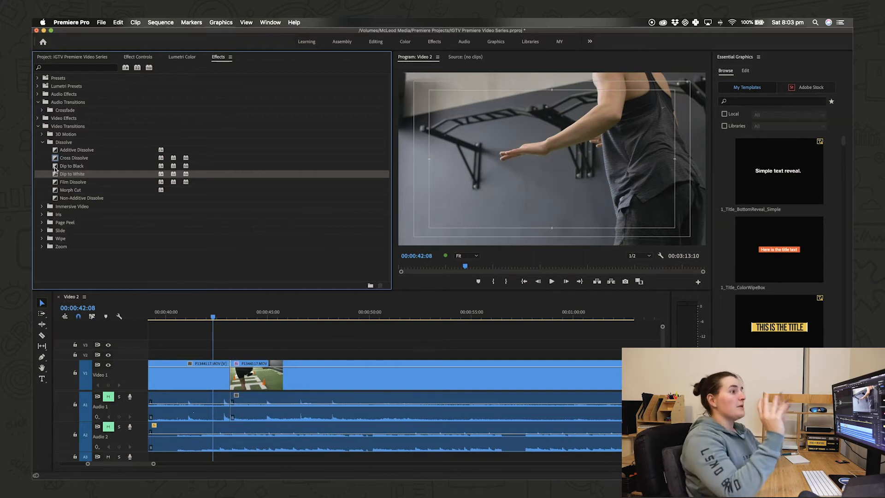
drag(55, 175, 587, 364)
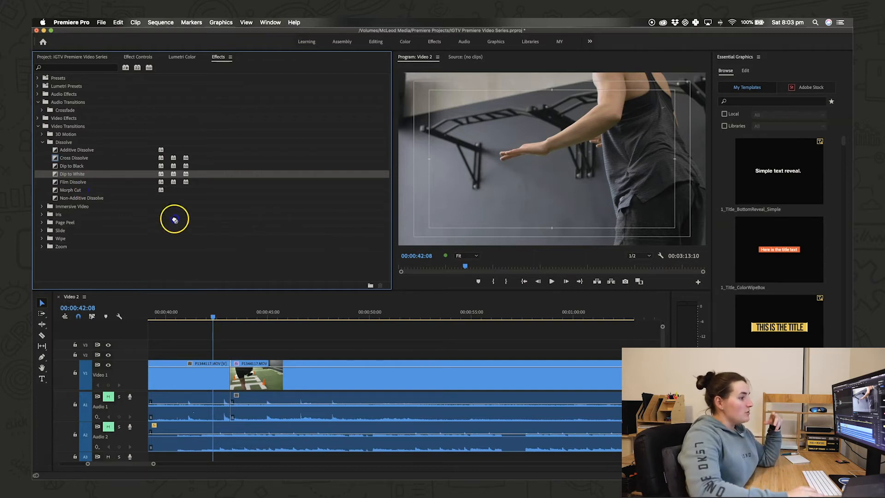
drag(525, 338, 587, 356)
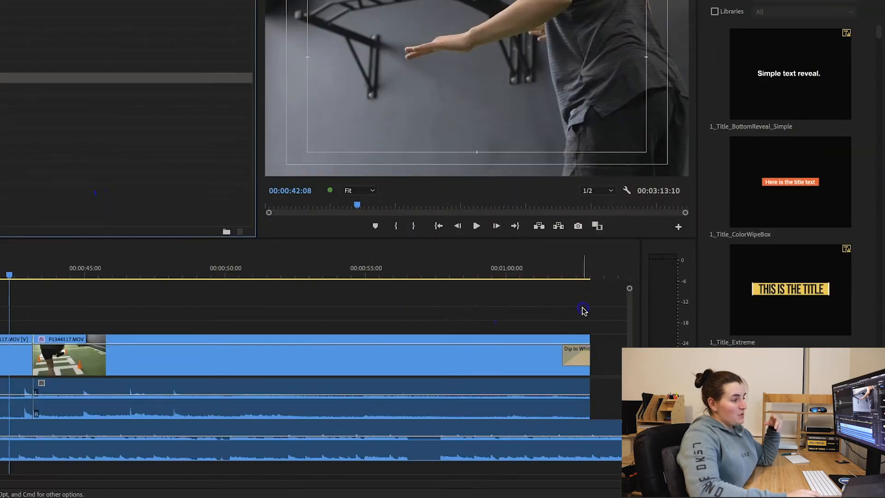
Step: Play back the Dip to White transition at the end of the second clip
scroll(581, 312, right, 5)
click(329, 272)
click(111, 359)
key(space)
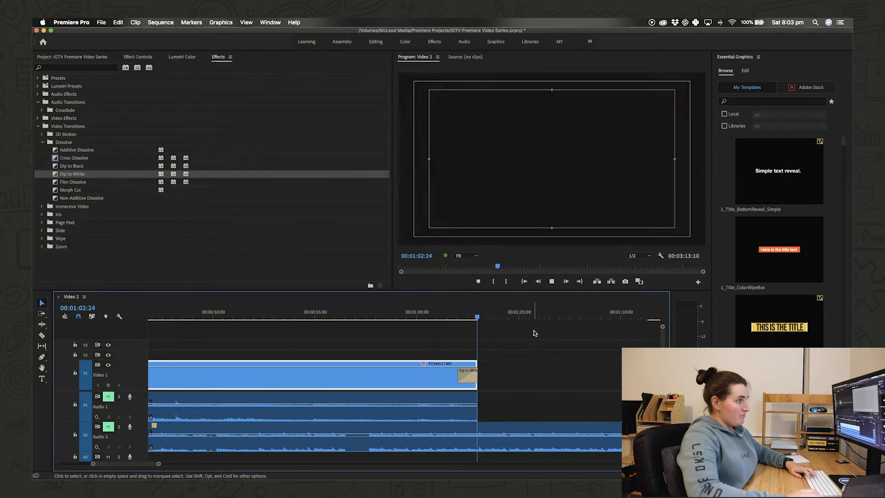
key(space)
Step: Move the second clip's video up to track V2 and create an FFFFFF color matte named "White"
drag(429, 376, 426, 355)
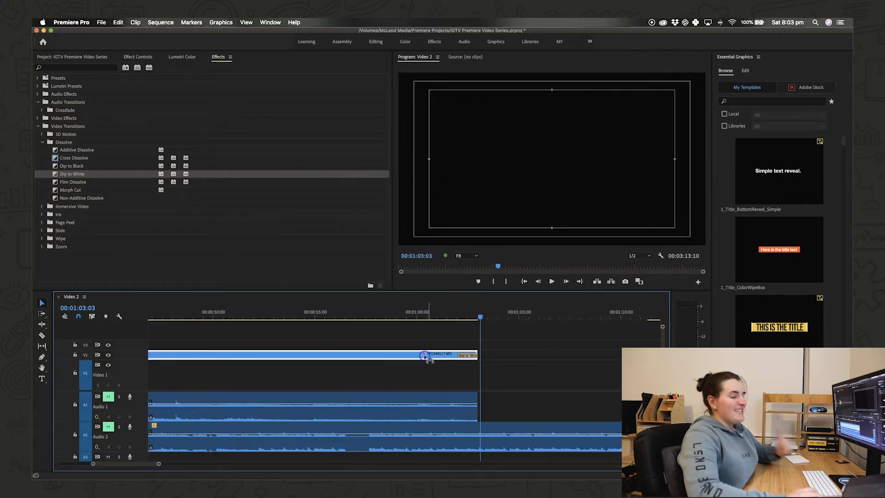
click(60, 56)
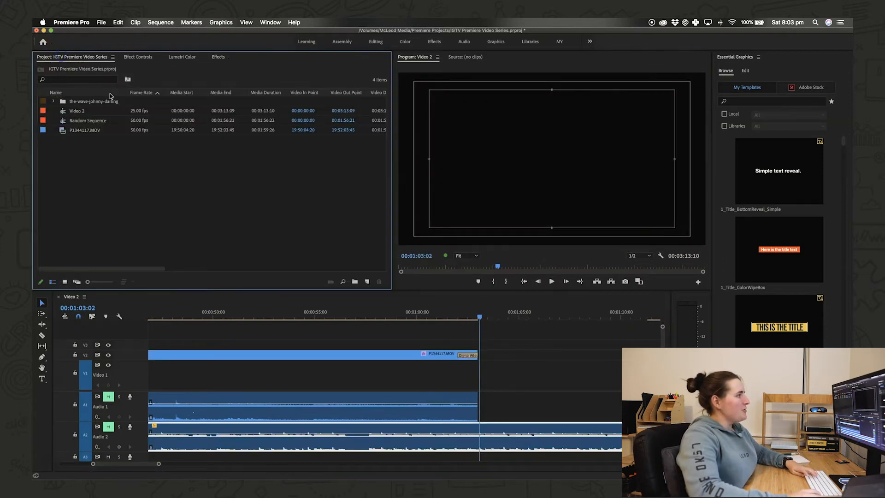
click(365, 281)
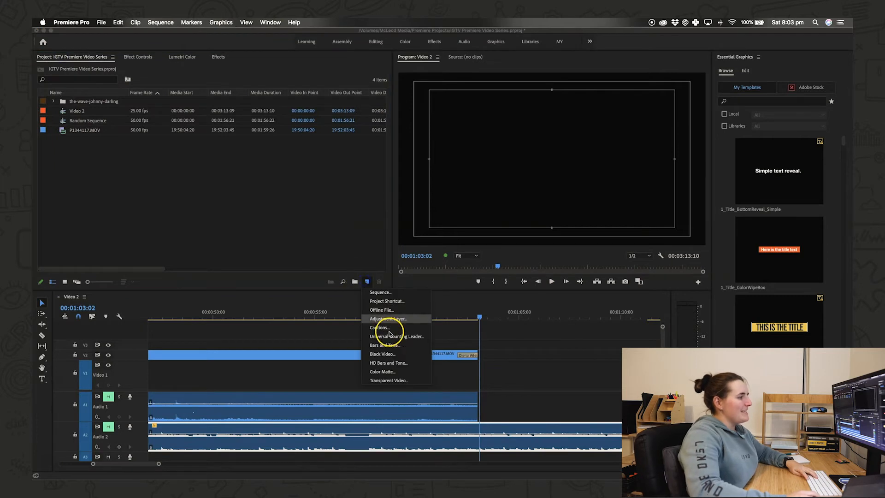
click(387, 365)
click(485, 286)
mouse_move(473, 293)
mouse_down()
mouse_move(419, 338)
mouse_move(460, 298)
mouse_move(454, 322)
mouse_move(468, 316)
mouse_move(523, 352)
mouse_move(441, 262)
mouse_move(456, 281)
mouse_move(389, 375)
mouse_up()
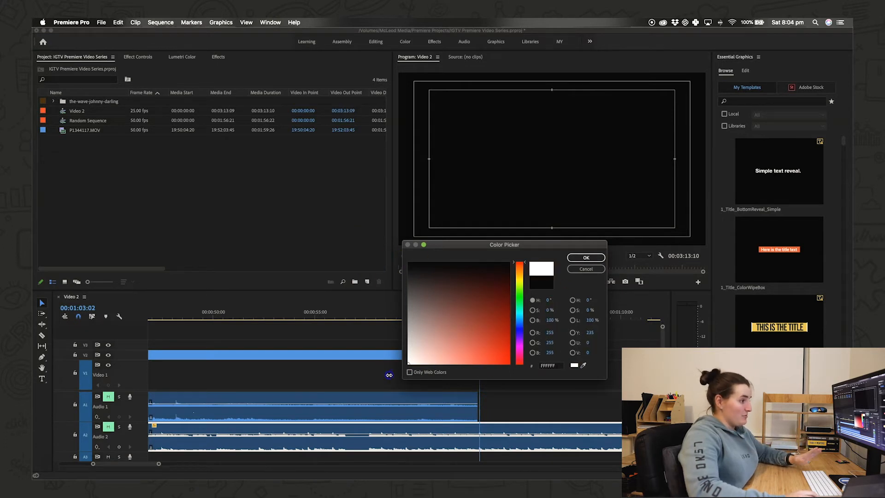
click(579, 261)
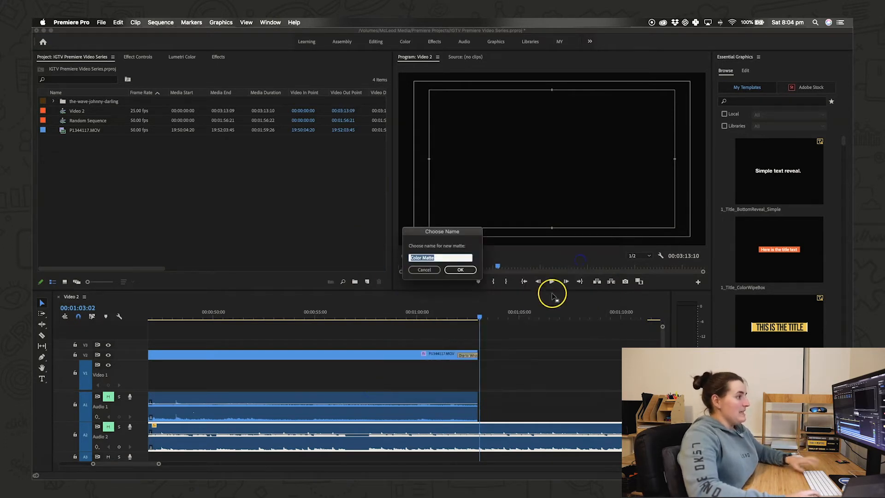
text(White)
key(Return)
Step: Place the White matte on V1 beneath the end of the second clip and play back the fade
drag(75, 111, 421, 376)
click(364, 382)
click(383, 314)
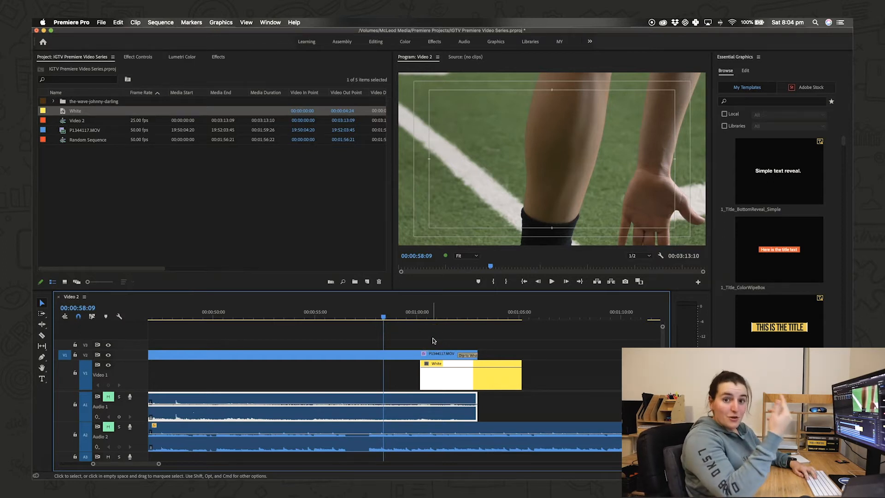
key(space)
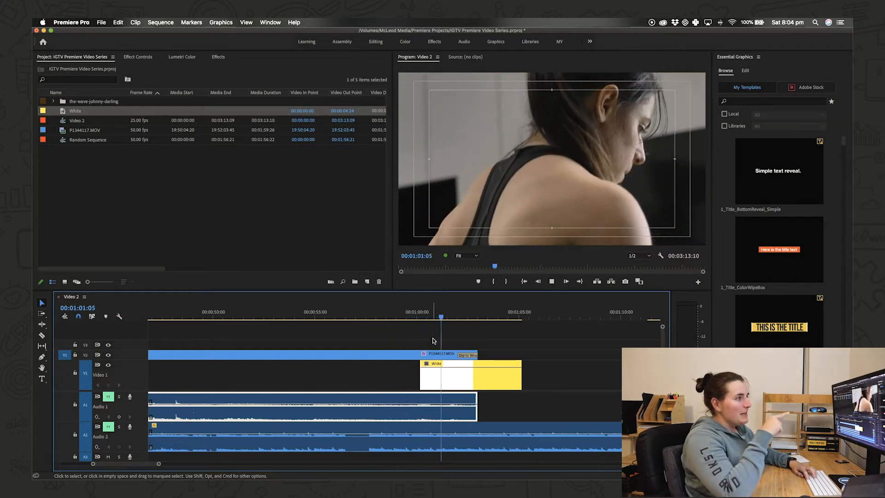
key(space)
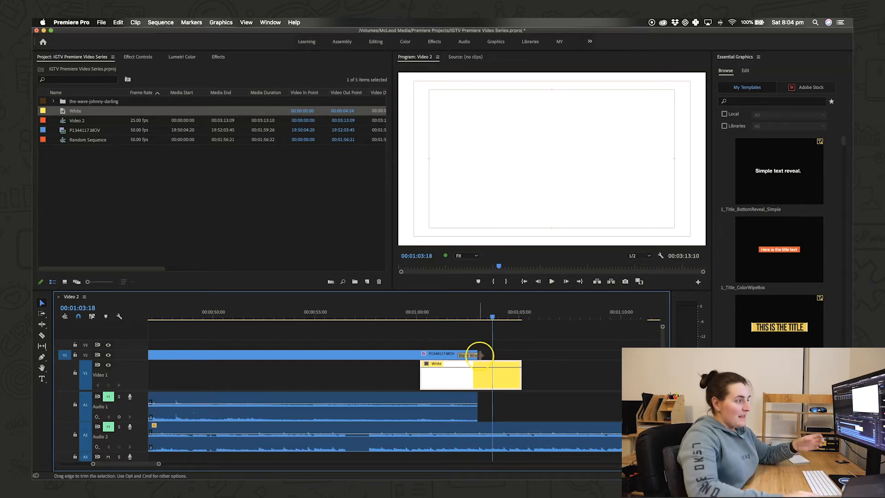
Step: Import McLeod Media.png from the McLeod Media folder in Dropbox and place it on V2 at 00:01:03:18
click(241, 172)
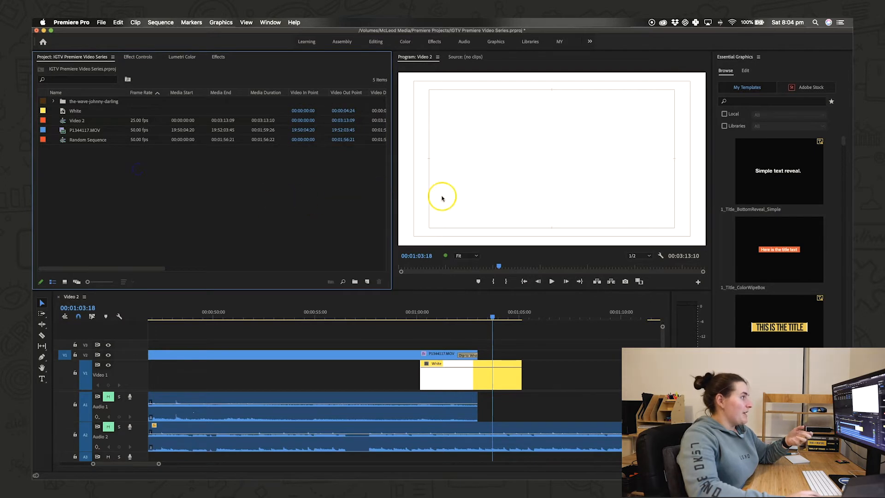
double_click(235, 194)
click(308, 133)
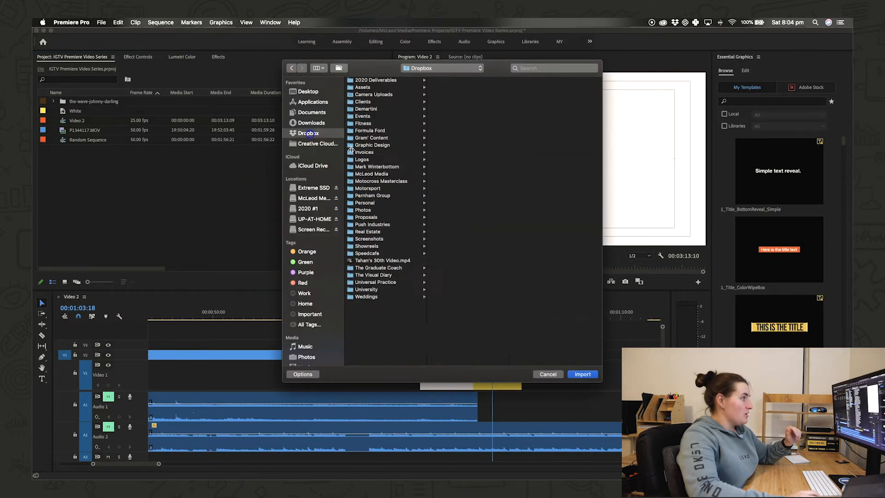
click(375, 174)
click(450, 145)
double_click(525, 203)
drag(69, 101, 517, 355)
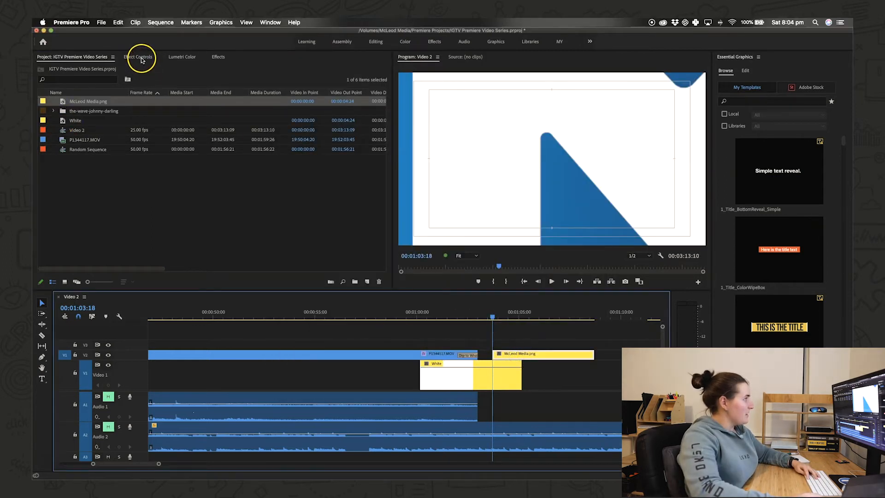
Step: Set the logo image's scale to 8 and shift it earlier on V2, just after the second clip's end
click(141, 59)
drag(173, 106, 131, 106)
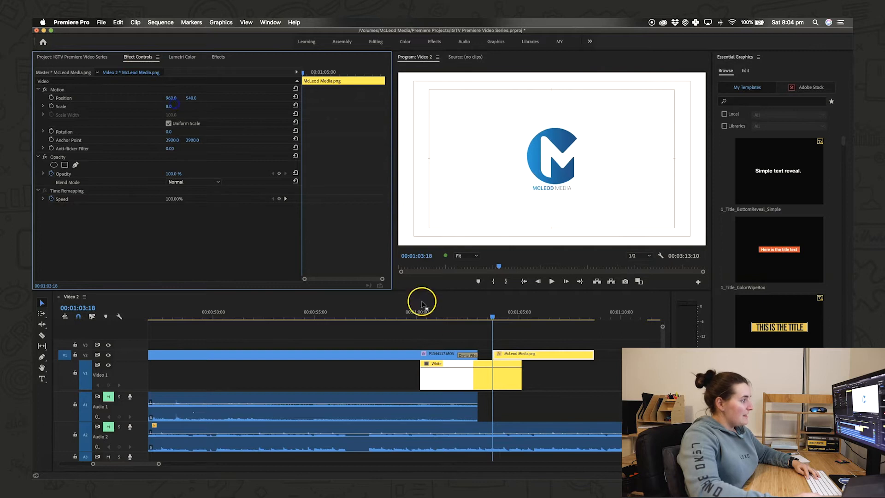
drag(513, 353, 498, 357)
click(447, 312)
key(space)
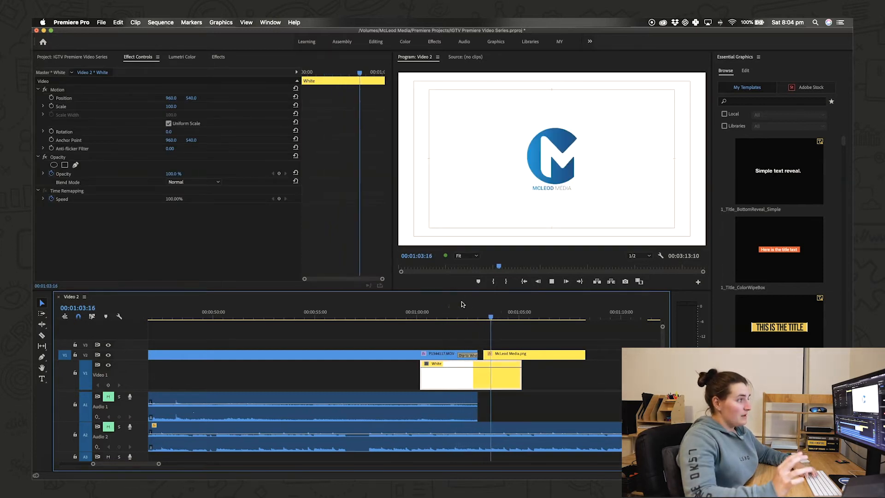
key(space)
Step: Add a Cross Dissolve at the start of the logo image on V2 and play back the ending
click(484, 354)
key(super+d)
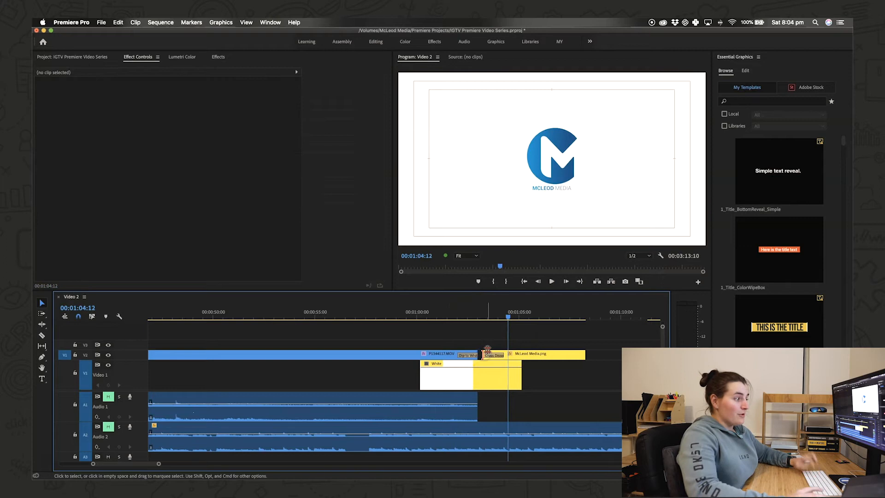
click(419, 313)
key(space)
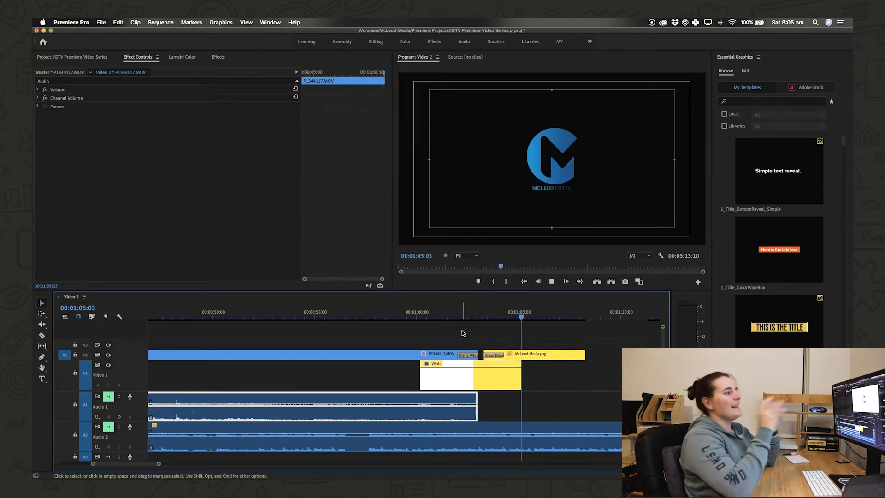
key(space)
Step: Extend the White matte on V1 to nearly the end of the logo image and play back the result
drag(520, 379, 580, 379)
click(463, 311)
key(space)
click(526, 339)
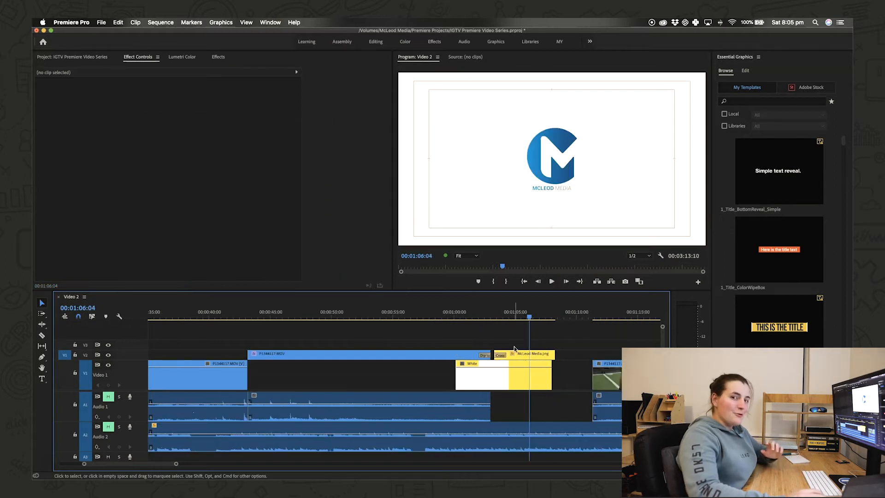
Step: Scrub through the Dip to White and the logo's Cross Dissolve to review the fade into the white logo screen
scroll(507, 341, right, 5)
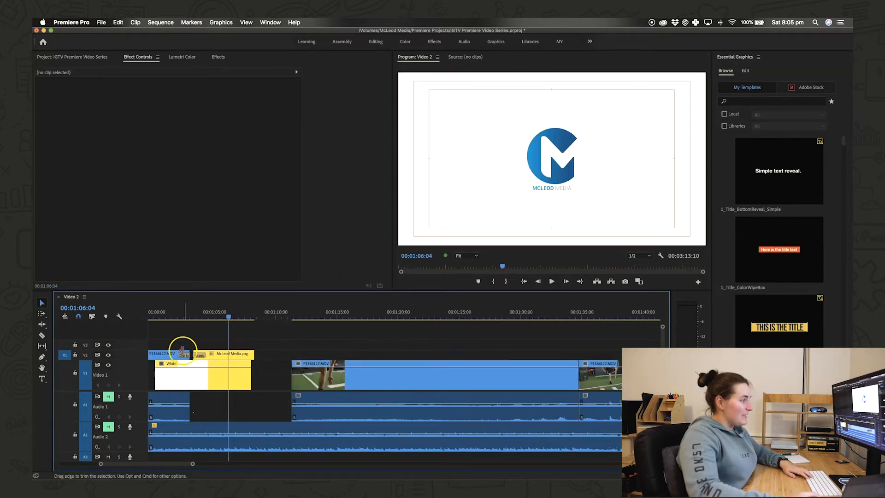
scroll(184, 341, left, 2)
click(199, 314)
drag(201, 314, 204, 314)
click(208, 355)
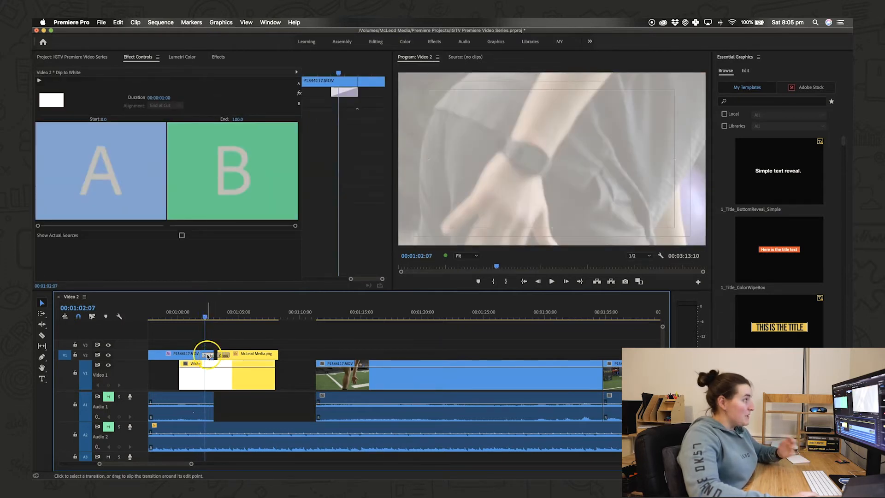
click(207, 314)
drag(208, 315, 233, 315)
click(243, 347)
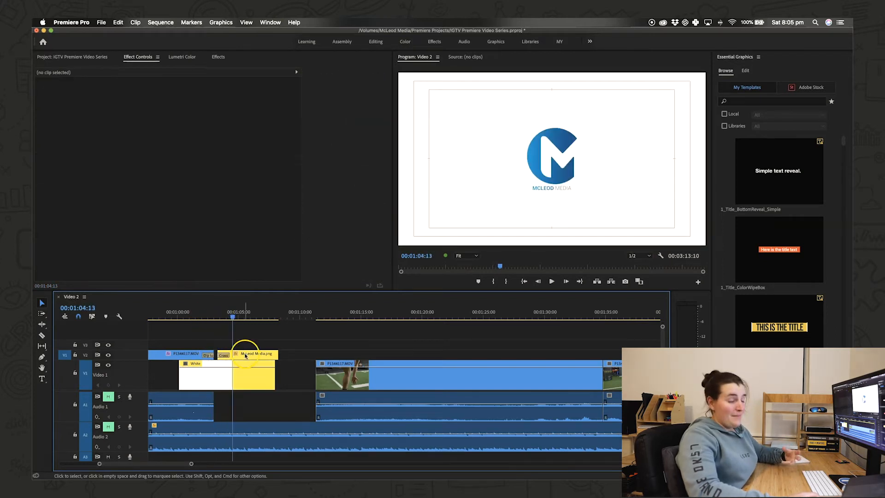
scroll(231, 345, down, 3)
click(234, 316)
click(253, 342)
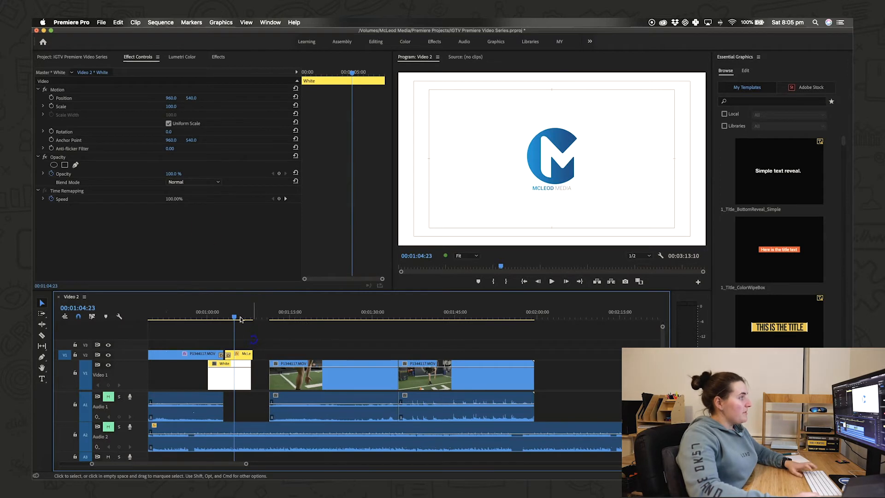
Step: Show the effect controls for the last clip on V1, with the playhead inside it at 00:01:38:13
click(137, 58)
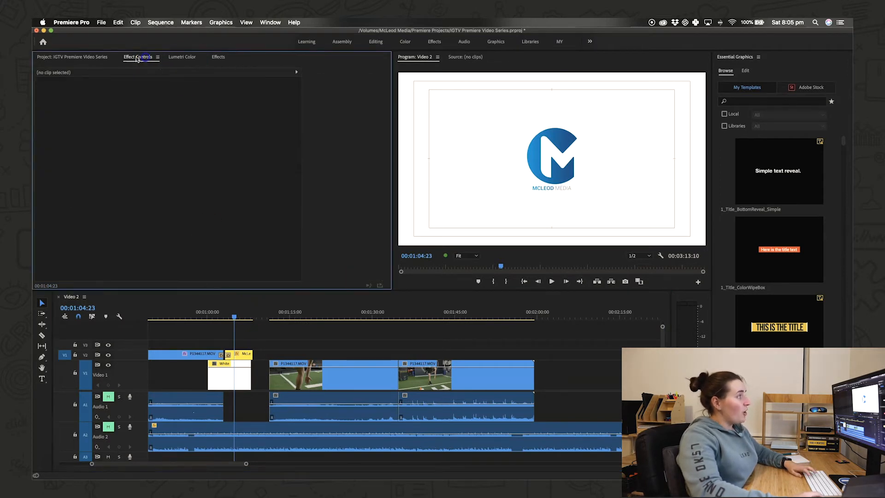
click(231, 352)
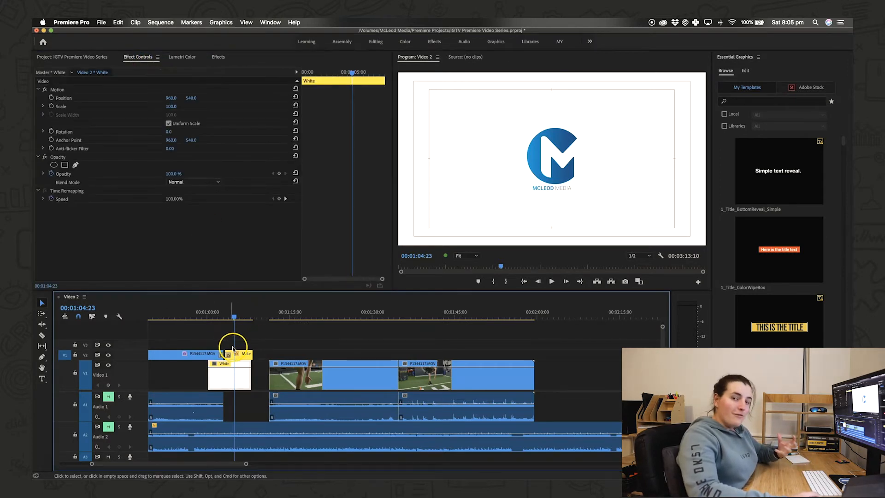
click(296, 317)
click(310, 375)
drag(294, 318, 418, 322)
Step: Examine the clip's built-in Motion, Opacity and Time Remapping effect groups
click(67, 175)
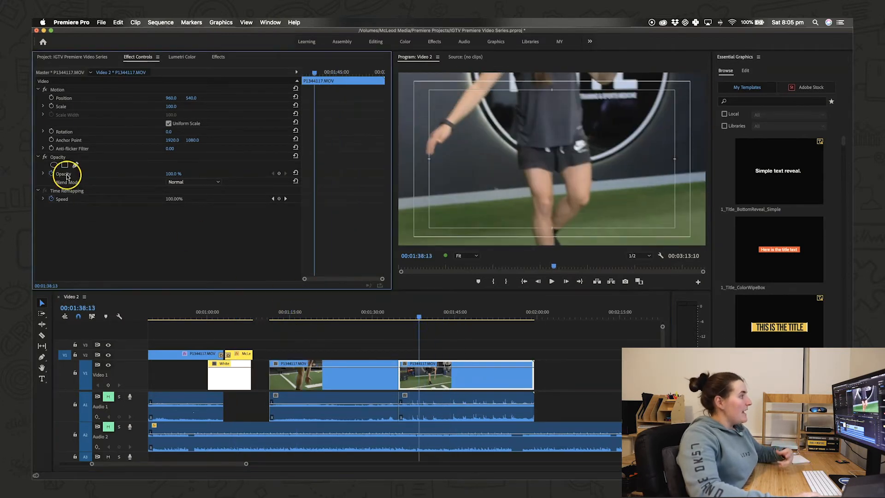
click(62, 90)
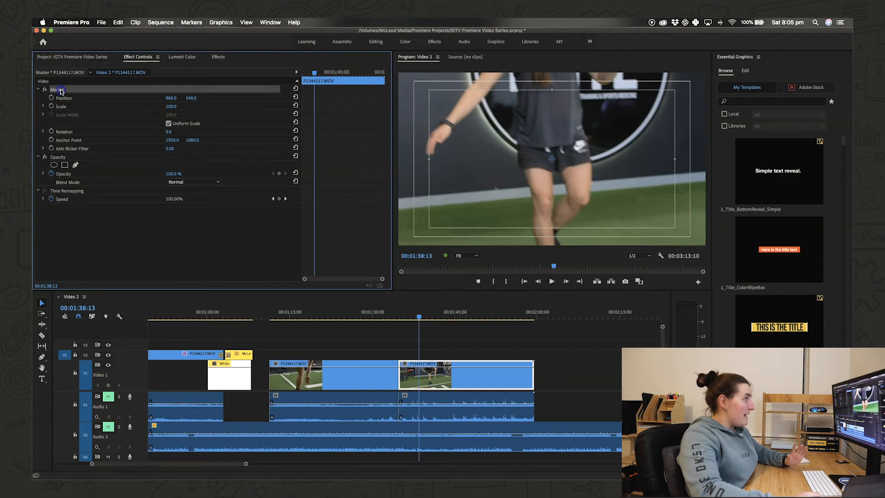
click(68, 157)
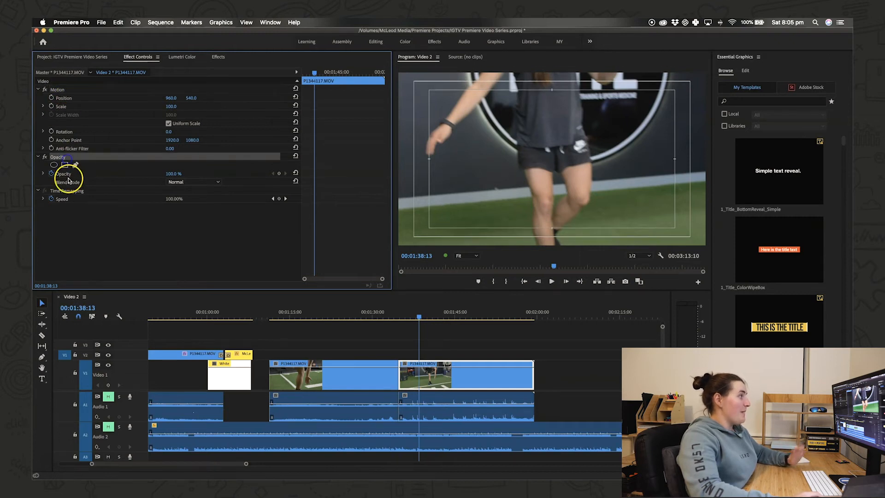
click(66, 191)
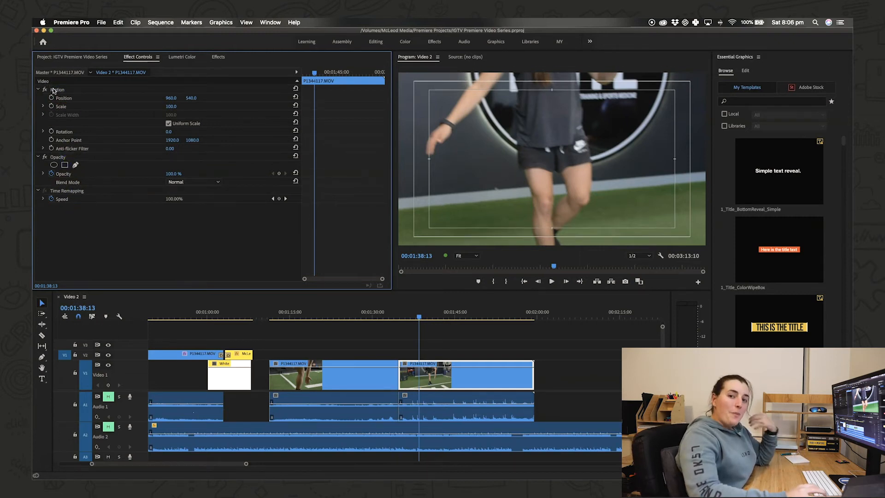
click(54, 91)
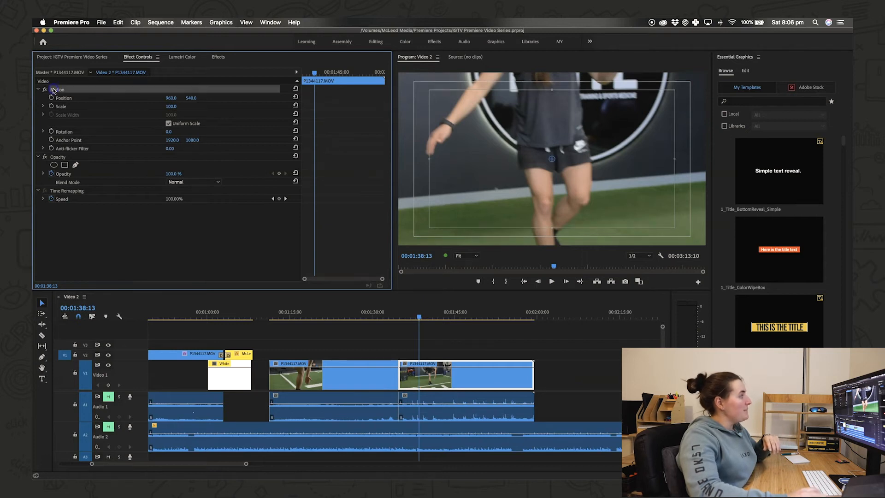
Step: Try out different Motion values on the clip, including Position, Scale and Rotation, resetting each to its default
drag(170, 97, 289, 134)
click(296, 105)
click(296, 97)
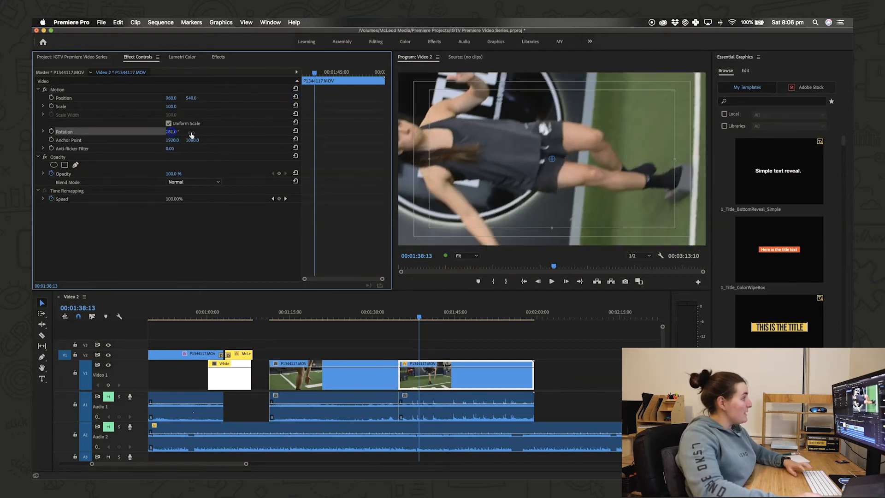
click(296, 132)
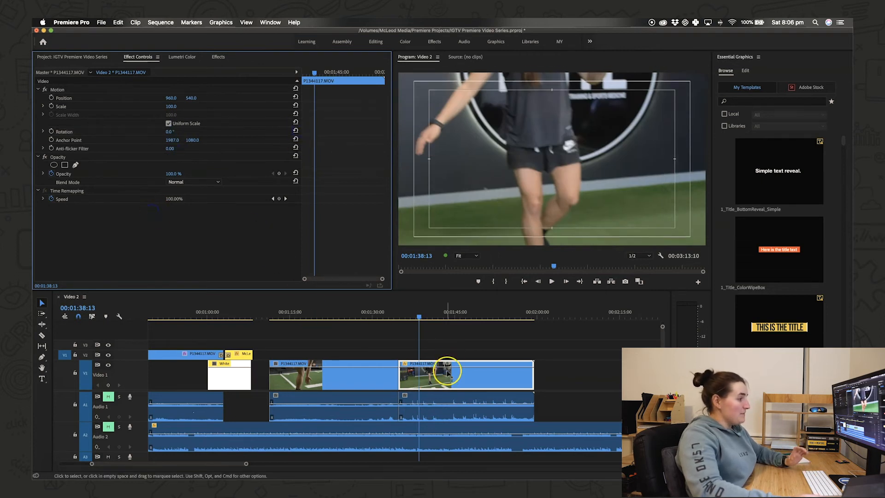
Step: Set the scale of the last clip on V1 to 50
click(446, 369)
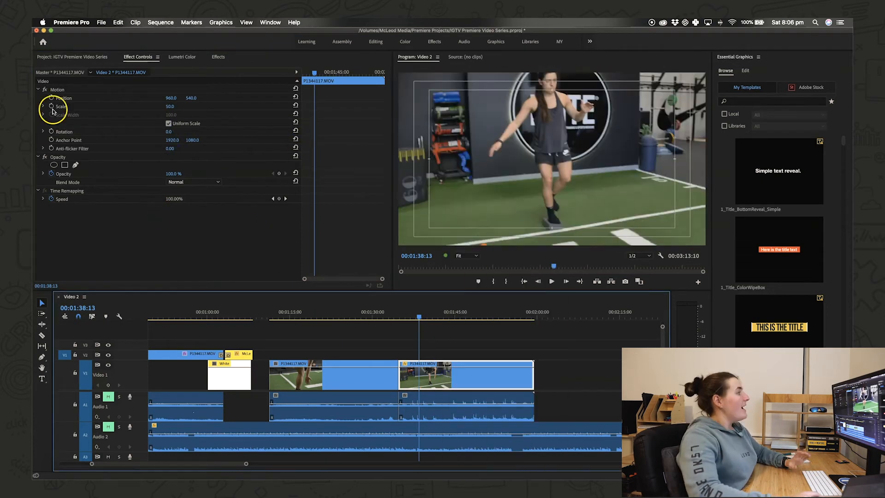
click(77, 243)
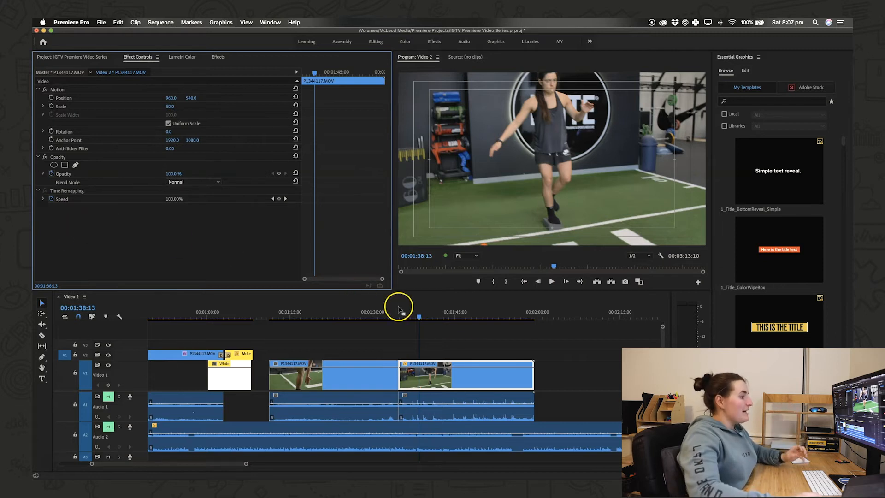
Step: Animate the clip's Scale with keyframes of 50 at 00:01:36:19 and 74 at 00:01:44:14
click(418, 319)
drag(418, 319, 410, 319)
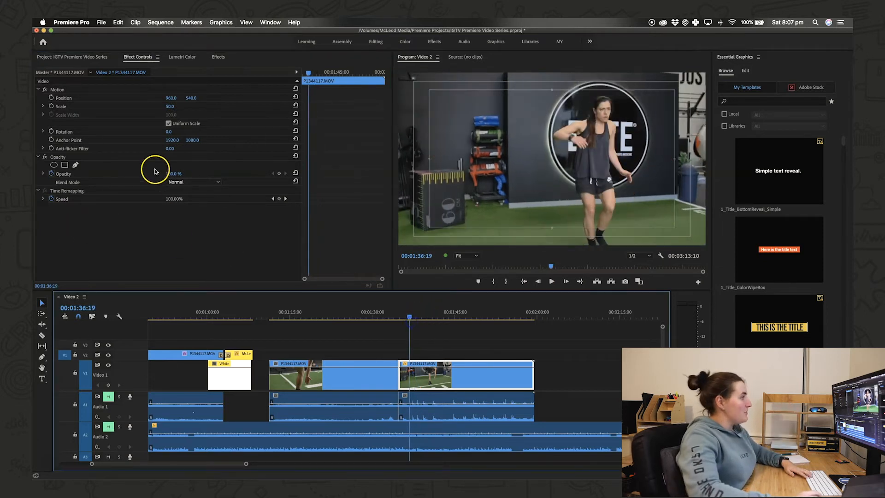
click(51, 106)
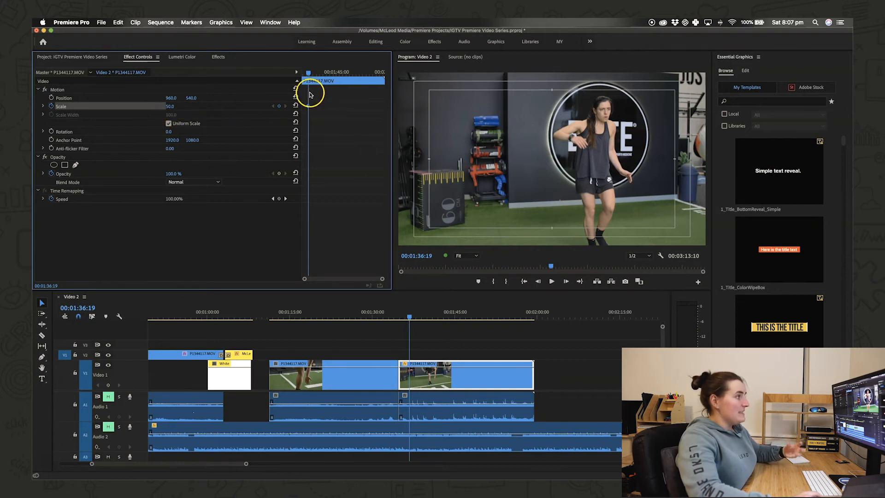
drag(308, 73, 334, 75)
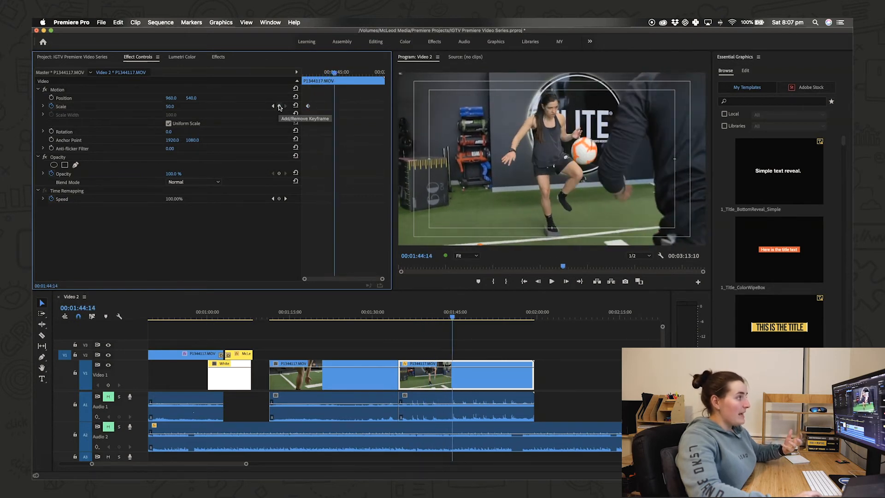
click(174, 107)
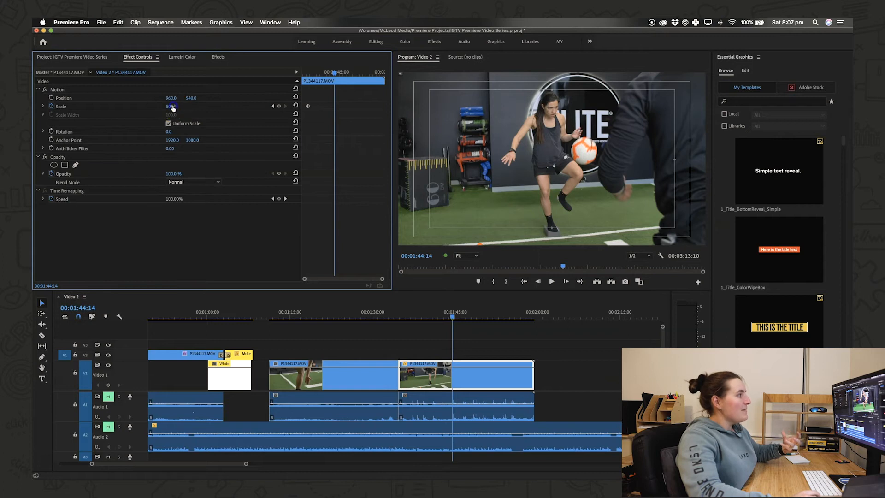
text(70)
key(Return)
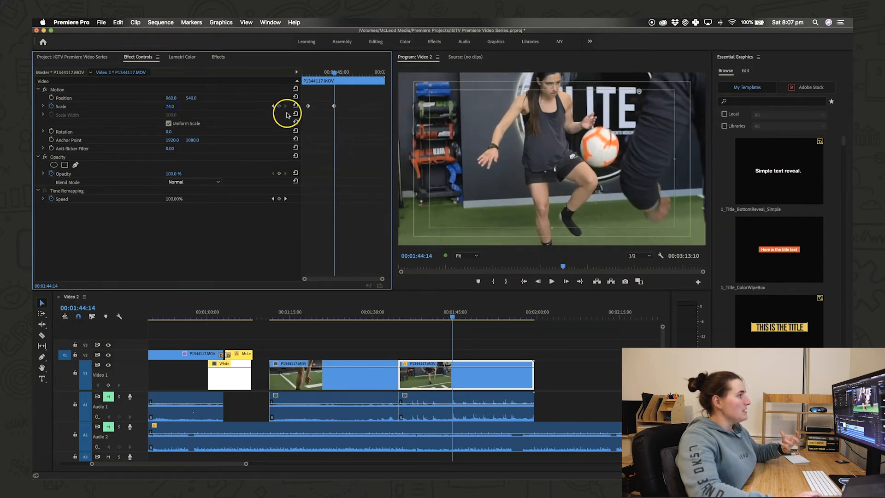
Step: Play back the clip from its beginning to review the keyframed zoom
click(335, 107)
drag(333, 74, 297, 79)
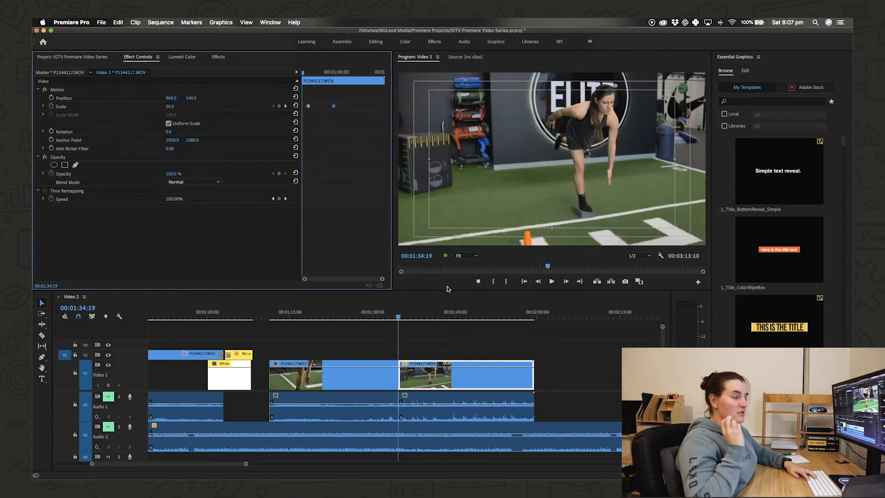
key(space)
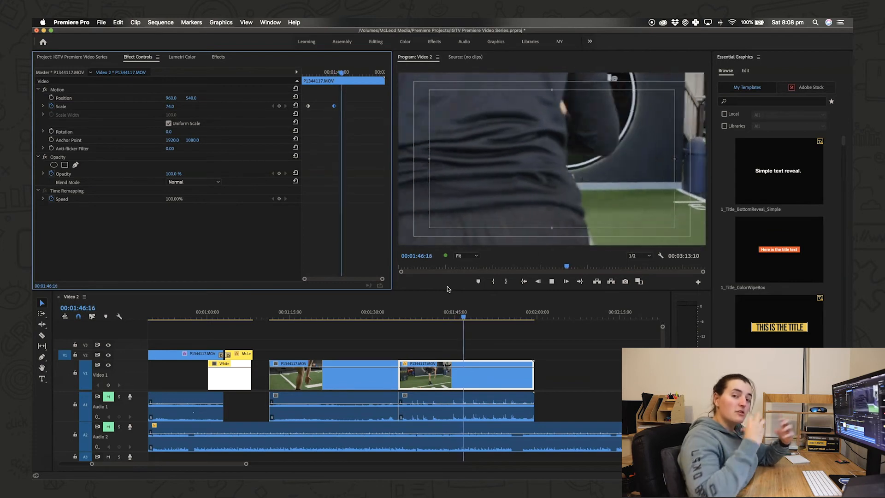
key(space)
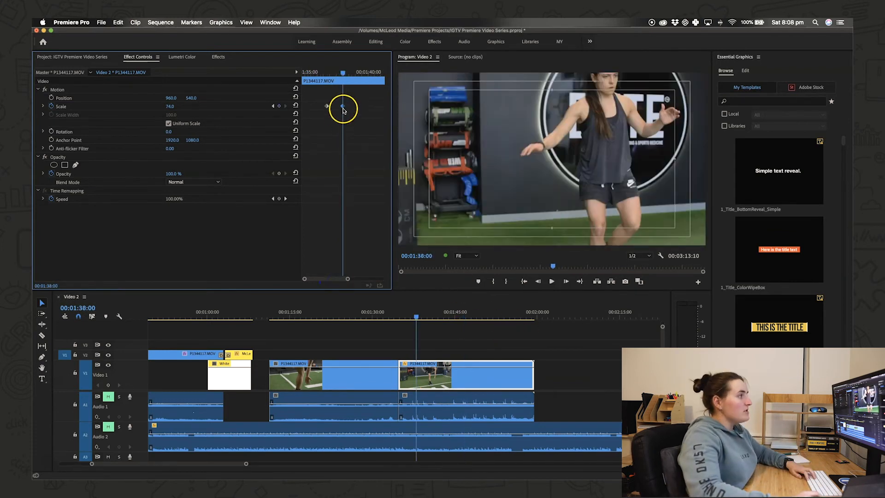
Step: Move the second Scale keyframe closer to the first, save the project and play back the faster zoom
mouse_move(343, 107)
mouse_down()
mouse_move(370, 106)
mouse_move(336, 111)
mouse_up()
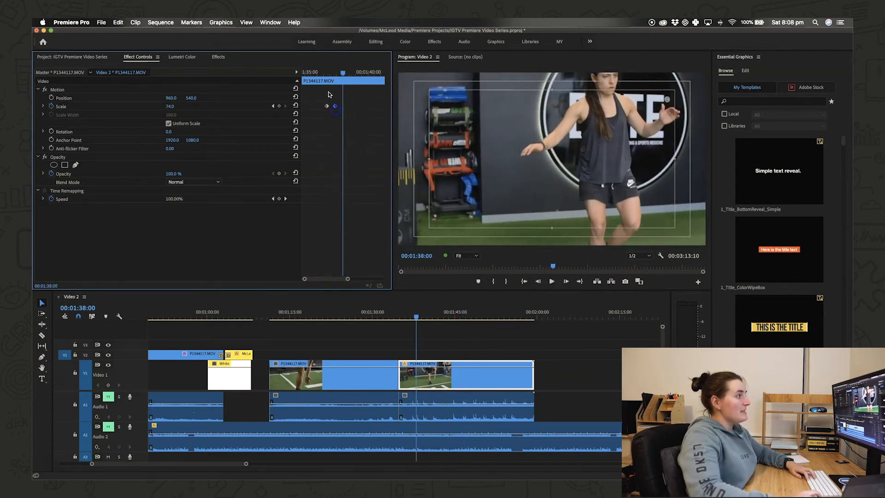
click(317, 69)
key(super+s)
key(space)
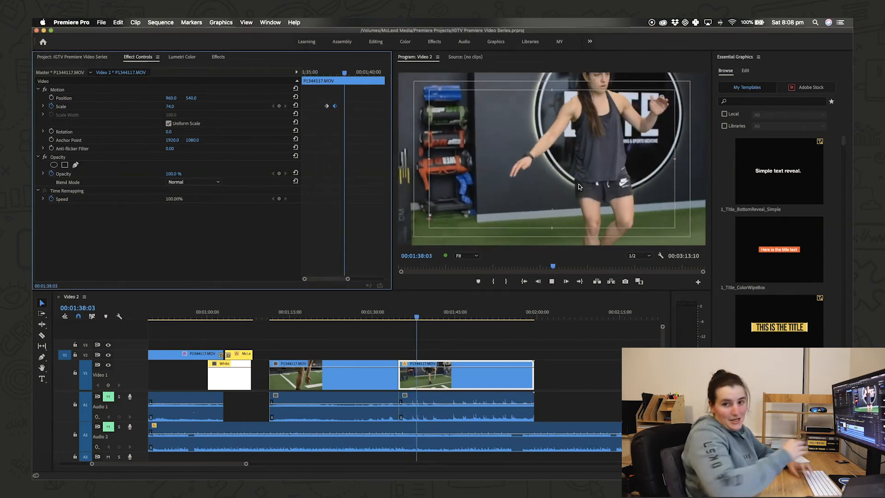
key(space)
Step: Delete the clip's Scale keyframes and turn off Scale animation
drag(341, 101, 318, 118)
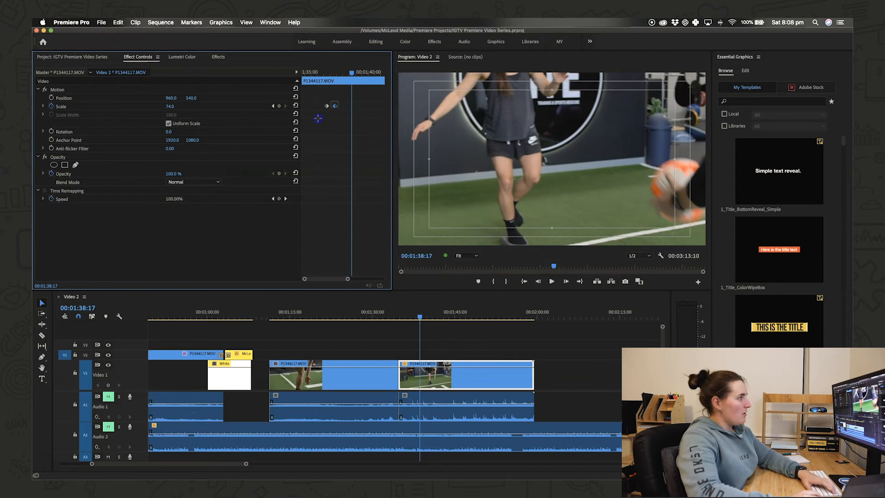
key(Delete)
click(353, 124)
key(Up)
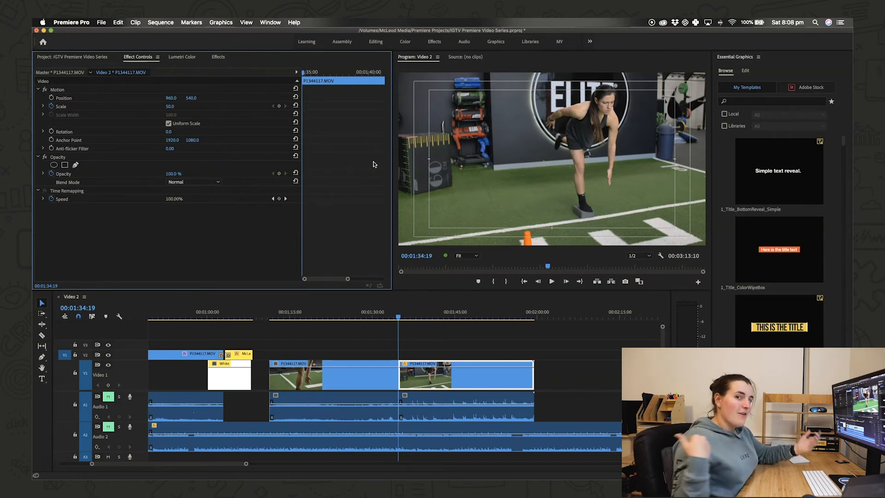
click(51, 106)
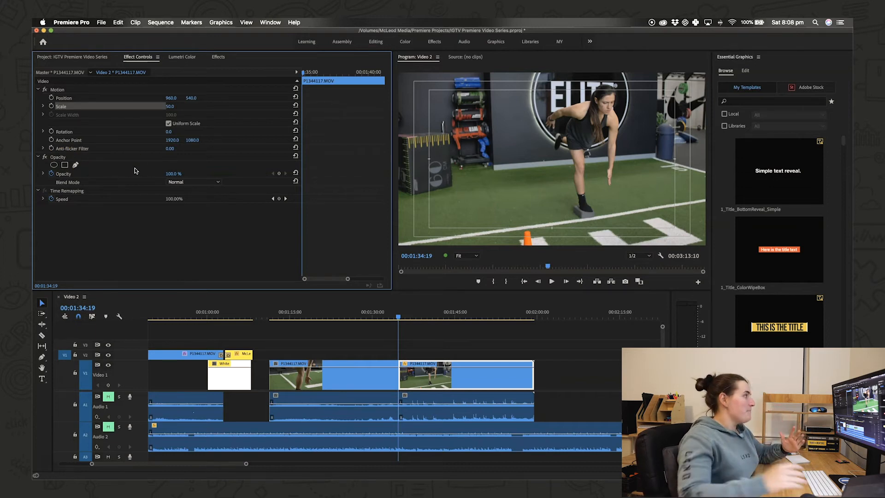
Step: Animate the clip's Position from 960, 540 at 00:01:35:15 to 960, 1023 at 00:01:37:00 and play it back
drag(303, 71, 312, 72)
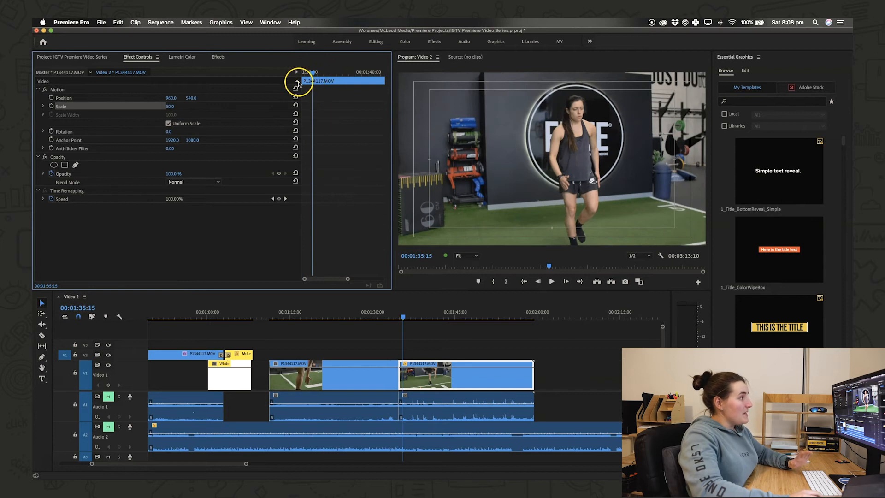
click(51, 98)
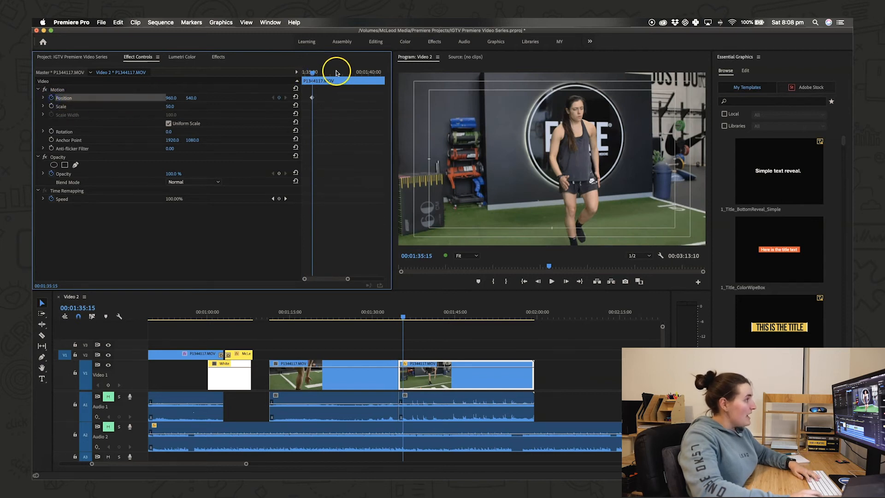
drag(313, 73, 330, 73)
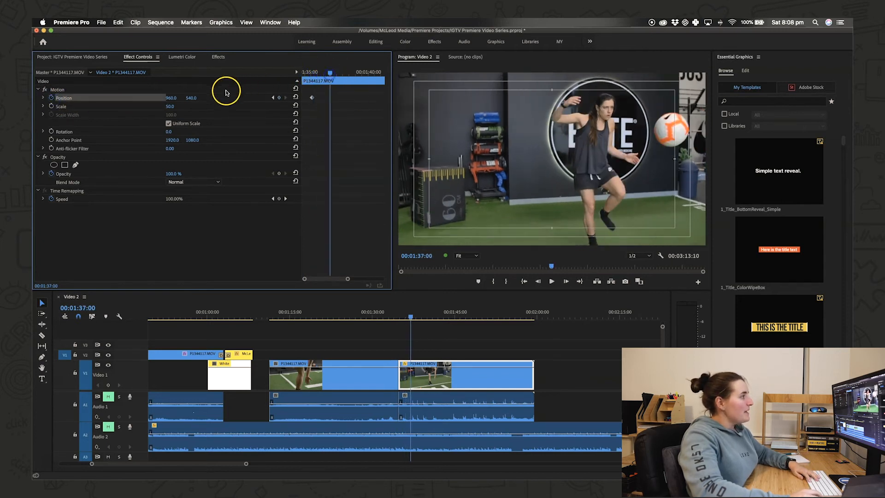
drag(193, 101, 228, 100)
key(shift+k)
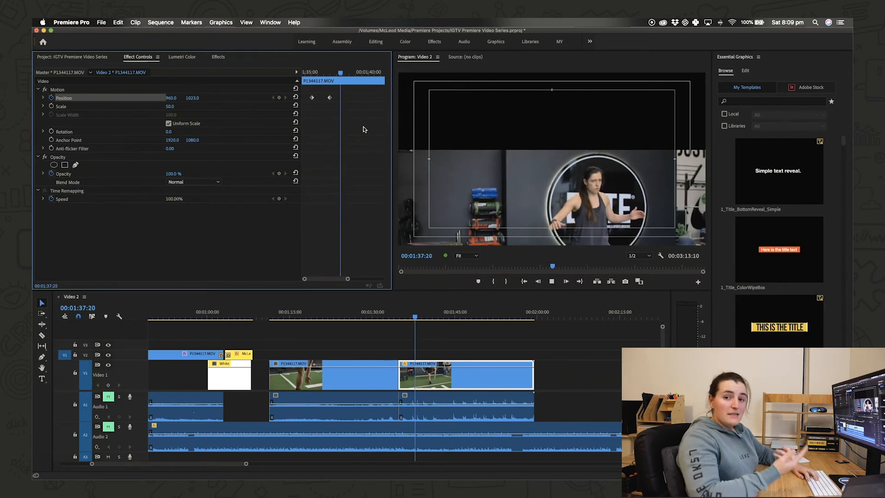
Step: Remove the clip's Position keyframes, play it back and return to the clip's start
key(Up)
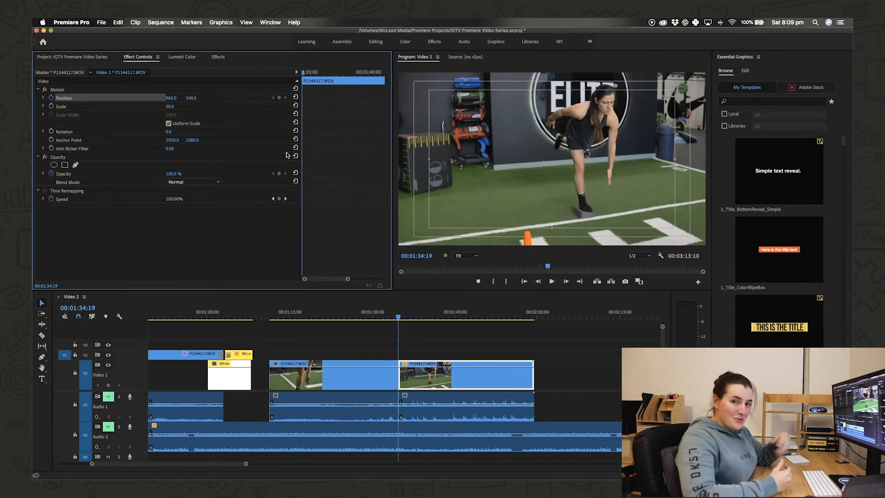
click(287, 155)
key(space)
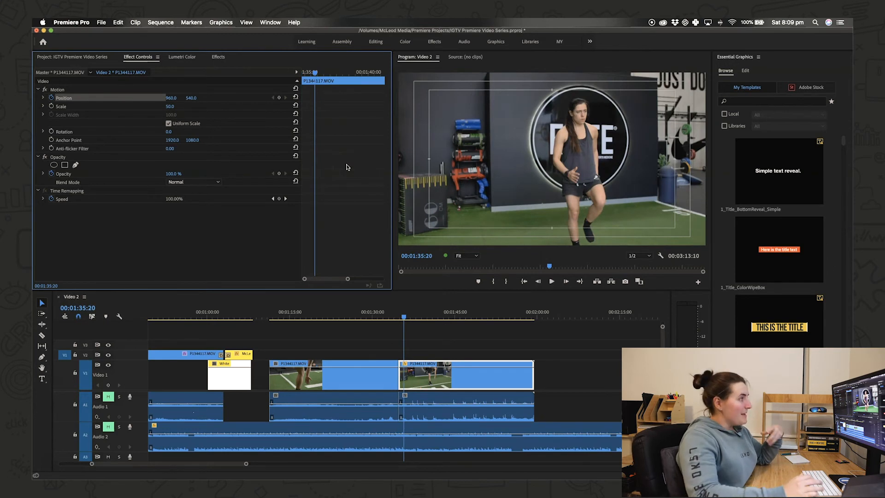
key(Up)
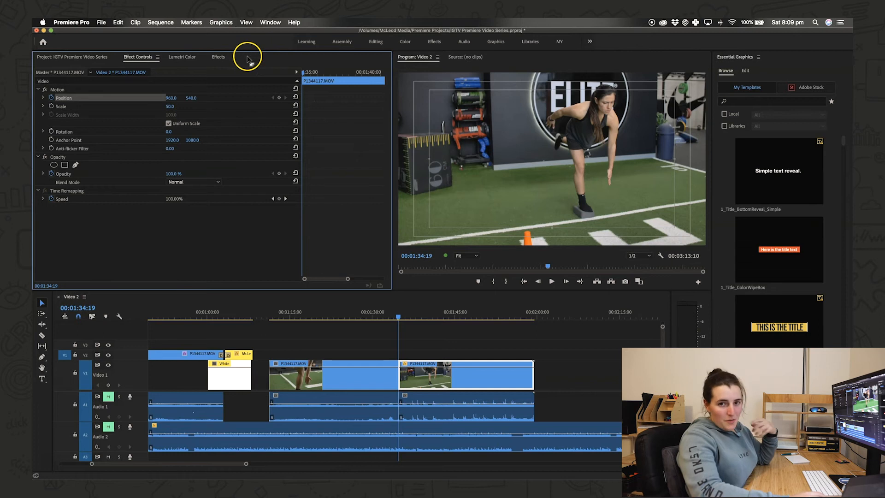
Step: Split the last V1 clip at 00:01:45:20 and set the first part's Lumetri Color temperature to -60.8
click(181, 58)
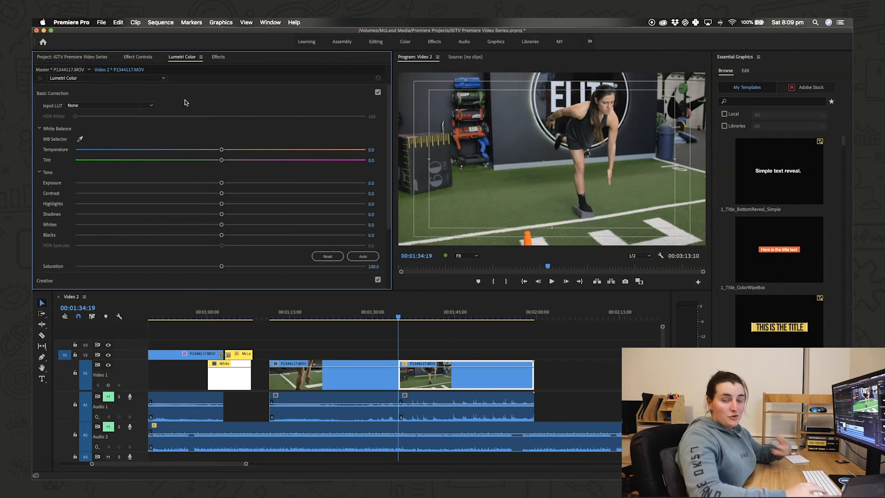
drag(344, 316, 434, 318)
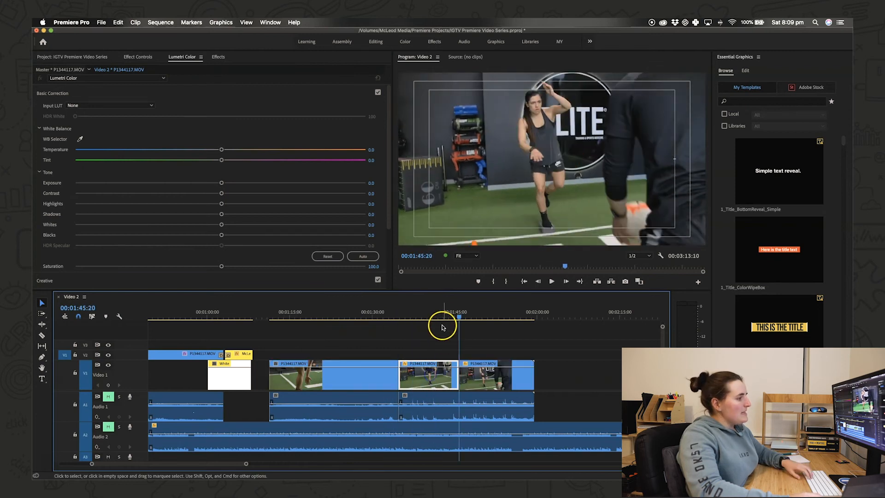
mouse_move(440, 313)
mouse_down()
mouse_move(433, 312)
mouse_move(450, 311)
mouse_move(417, 312)
mouse_move(447, 318)
mouse_up()
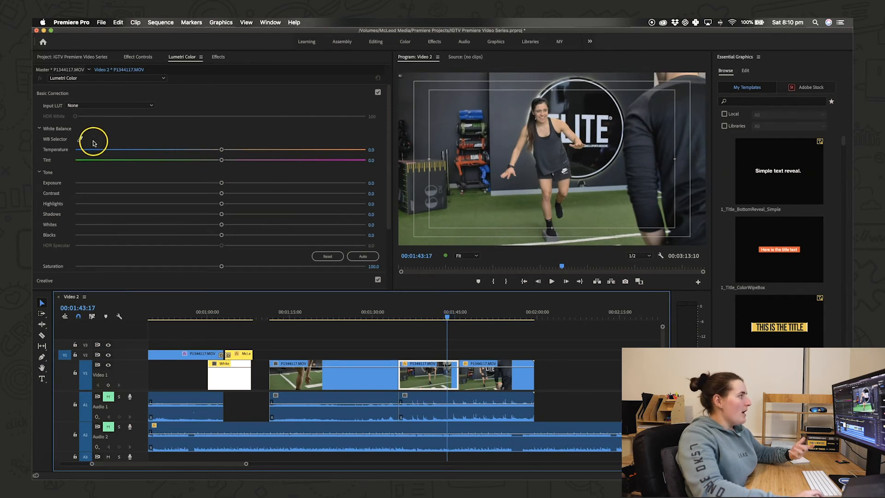
click(219, 152)
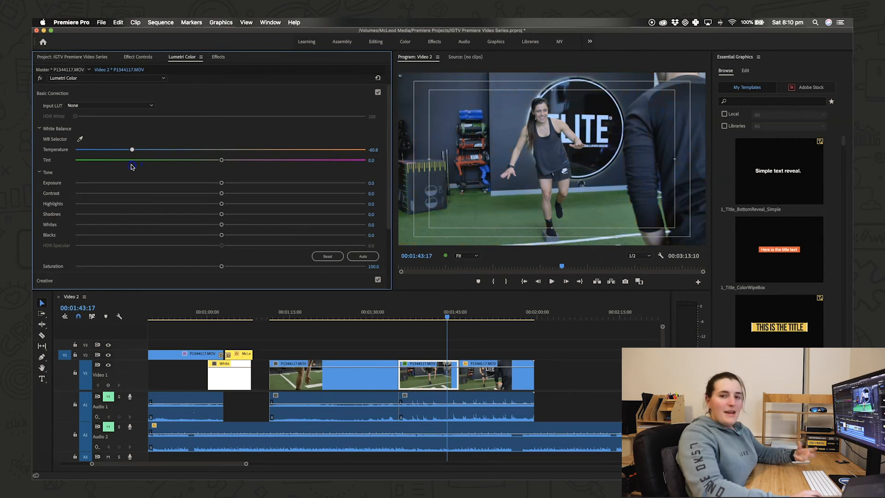
Step: Undo the temperature change and set the clip's white balance by sampling the white line on the turf
drag(131, 164, 153, 166)
key(super+z)
click(81, 139)
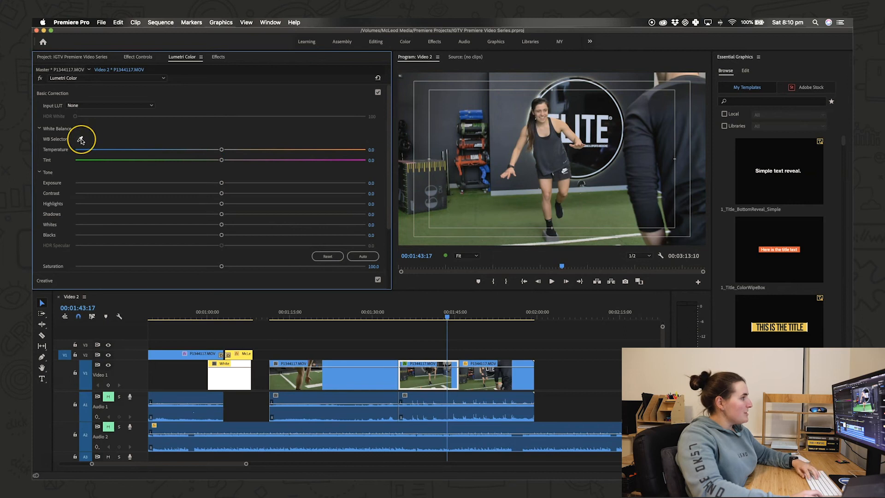
click(81, 138)
click(661, 190)
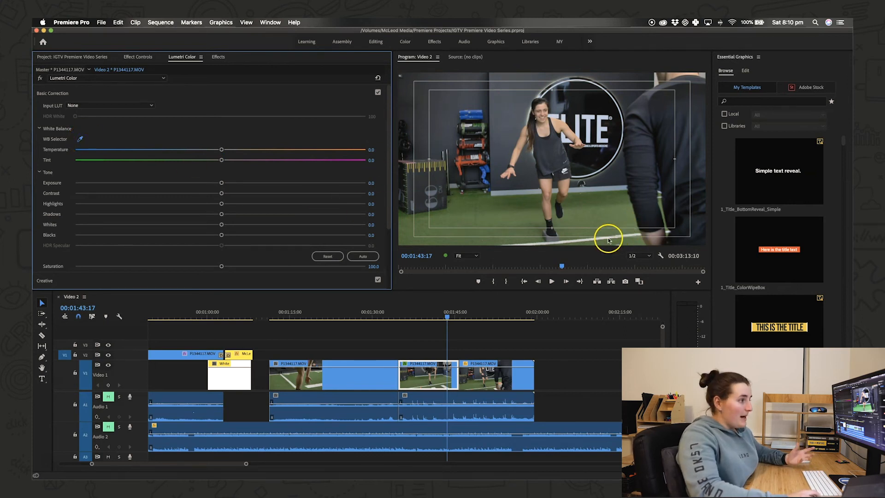
click(591, 237)
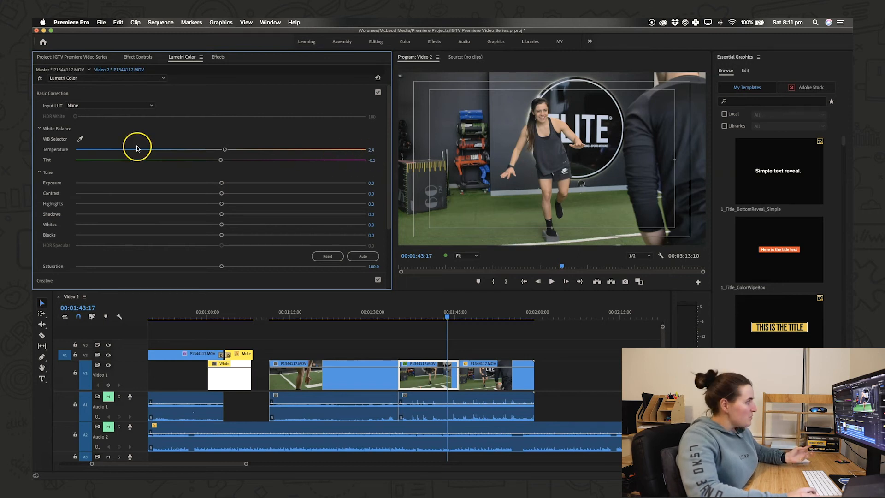
Step: Try small adjustments to the Tone values, reset them, and set the Saturation to 99.9
drag(221, 183, 227, 236)
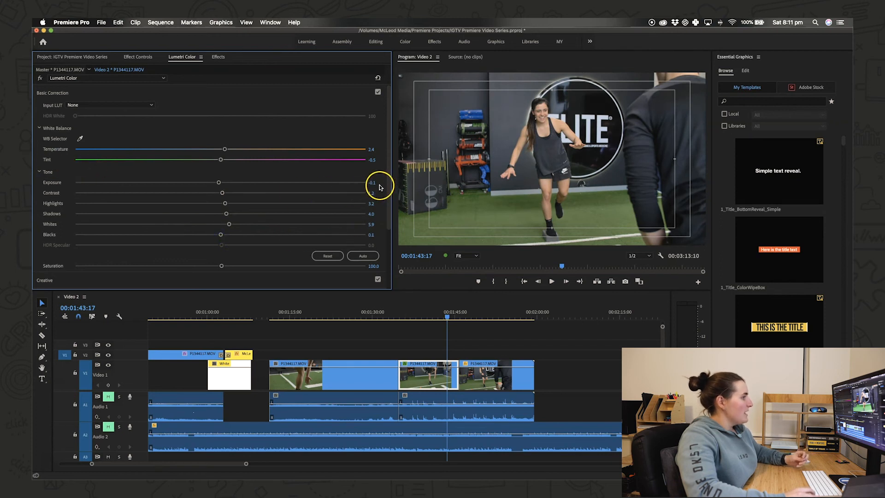
click(327, 255)
scroll(219, 262, down, 1)
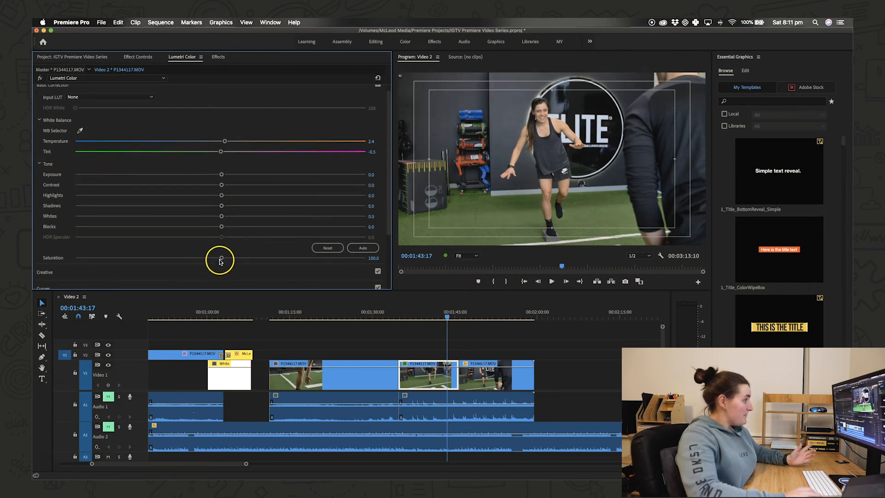
mouse_move(386, 261)
mouse_down()
mouse_move(65, 256)
mouse_move(292, 251)
mouse_move(379, 273)
mouse_up()
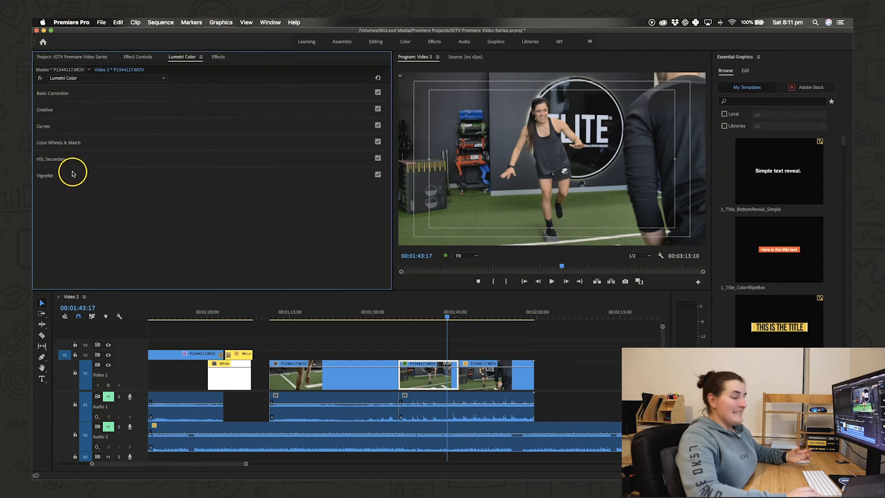
Step: Try adjusting the clip's Vignette settings and undo the change
click(63, 158)
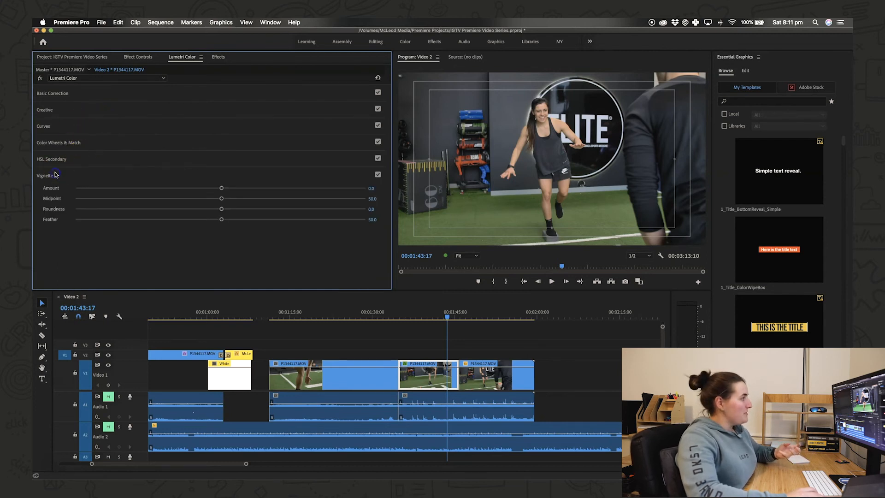
mouse_move(212, 203)
mouse_down()
mouse_move(155, 204)
mouse_move(247, 205)
mouse_move(214, 207)
mouse_up()
mouse_move(213, 212)
mouse_down()
mouse_move(287, 215)
mouse_move(213, 216)
mouse_up()
key(super+z)
Step: Try a green tint on the Midtones color wheel, reset the wheel and save the project
click(51, 143)
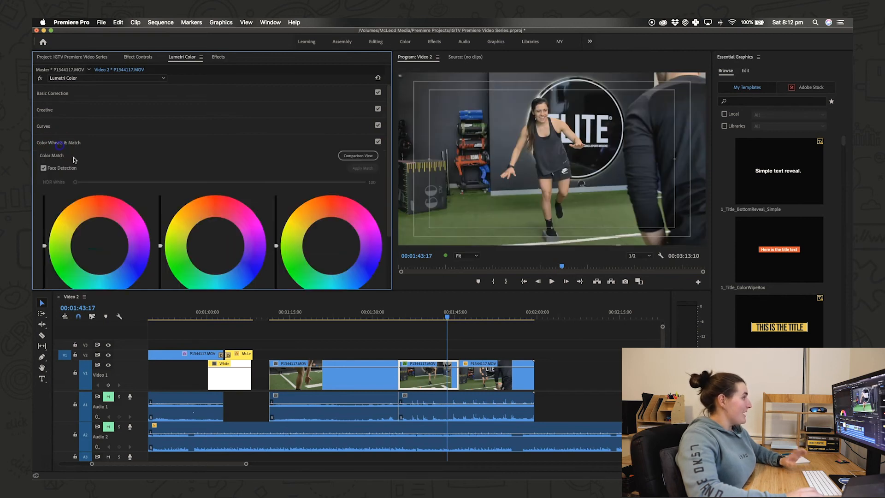
click(173, 245)
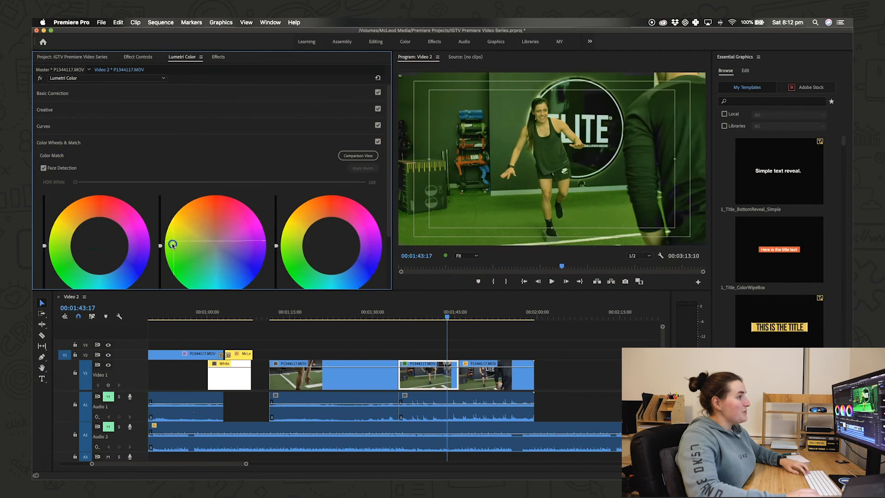
double_click(172, 246)
scroll(209, 204, down, 3)
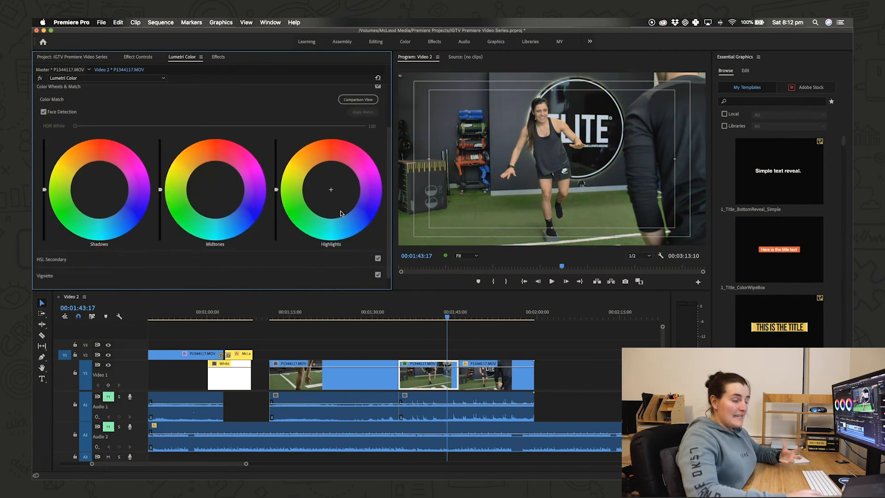
scroll(43, 109, up, 3)
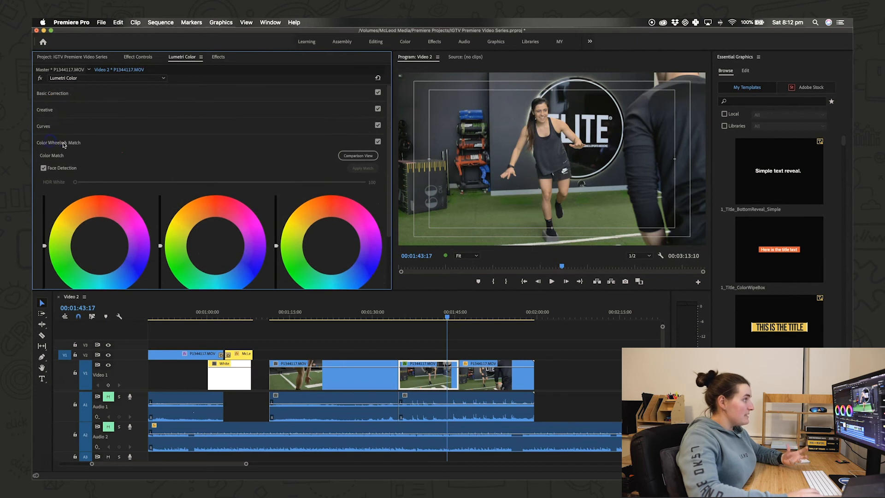
click(132, 138)
key(super+s)
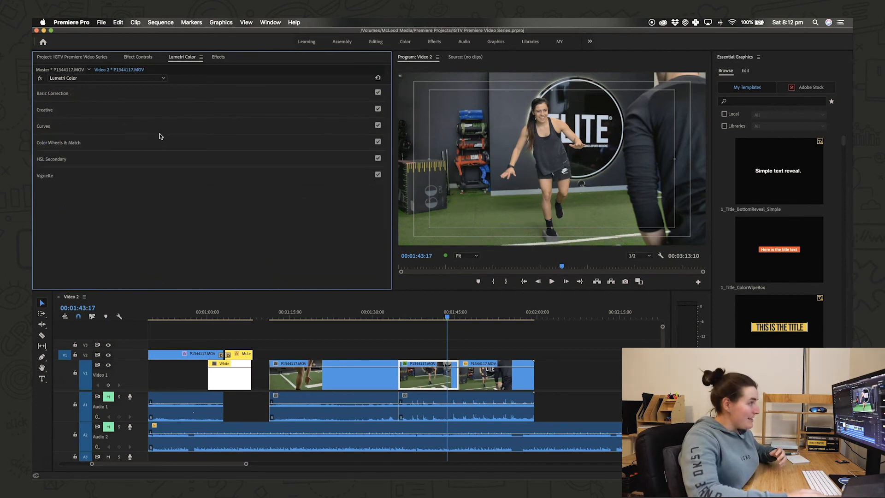
Step: Shape the white RGB curve into a gentle S-curve with a midpoint, a lowered shadow point and a raised highlight point
click(109, 125)
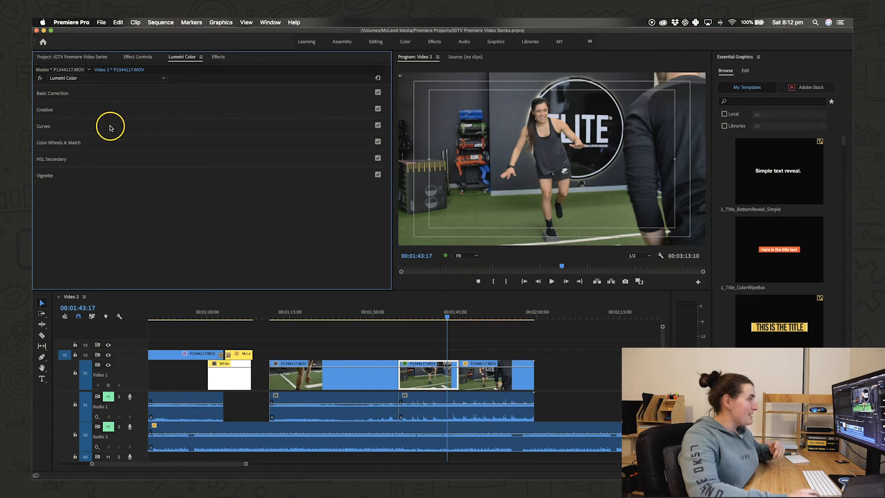
scroll(212, 212, down, 1)
scroll(234, 220, down, 1)
click(213, 229)
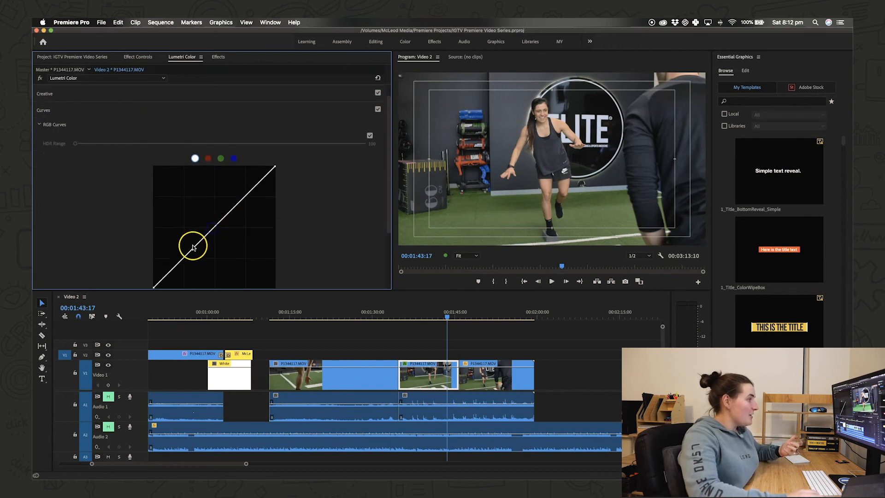
drag(186, 257, 186, 268)
click(246, 192)
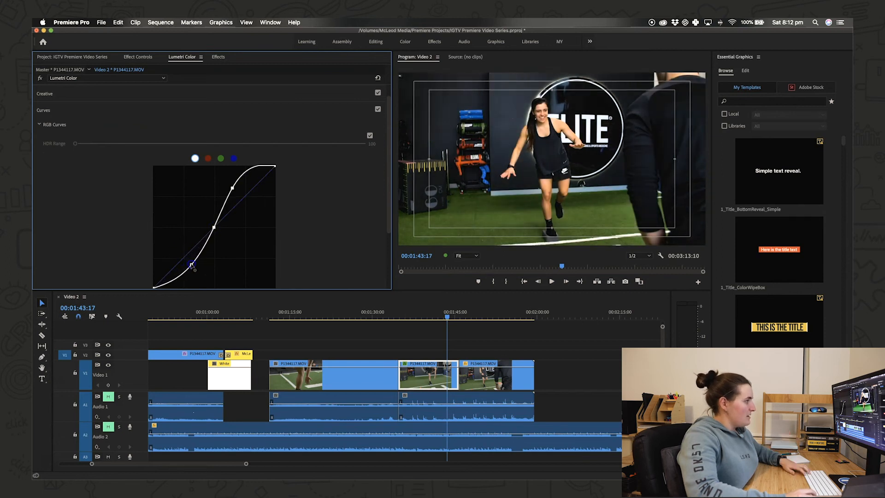
drag(192, 265, 187, 261)
drag(232, 187, 241, 189)
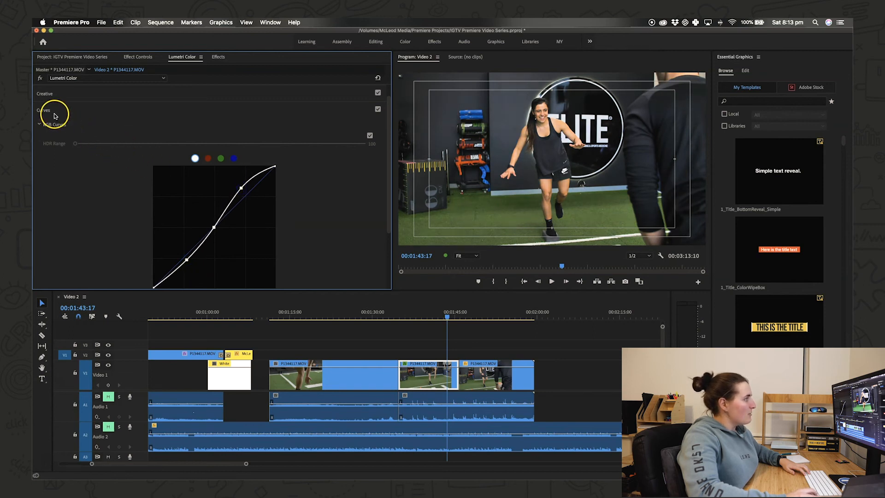
Step: Switch the Curves correction off and on to compare the picture, and leave it switched off
click(377, 110)
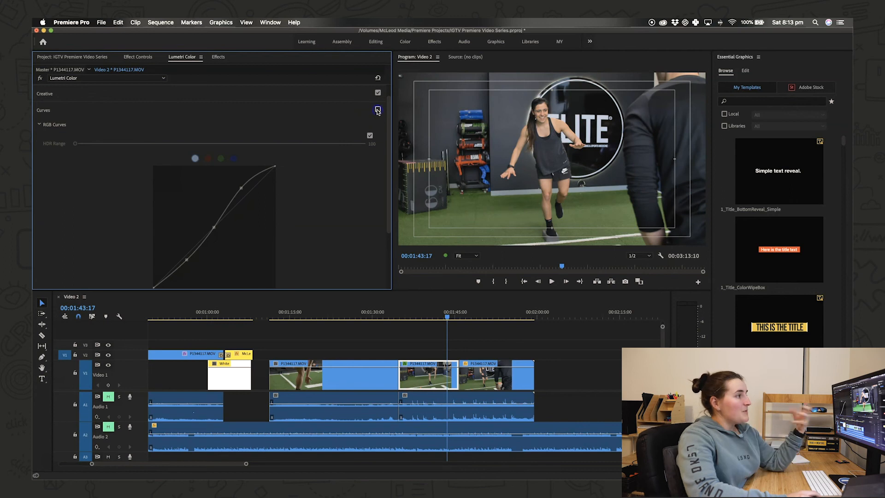
click(378, 110)
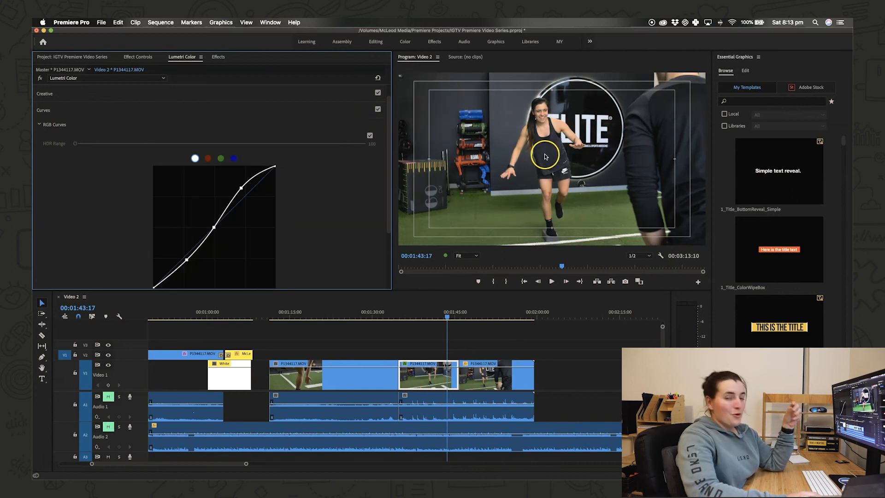
scroll(306, 130, up, 5)
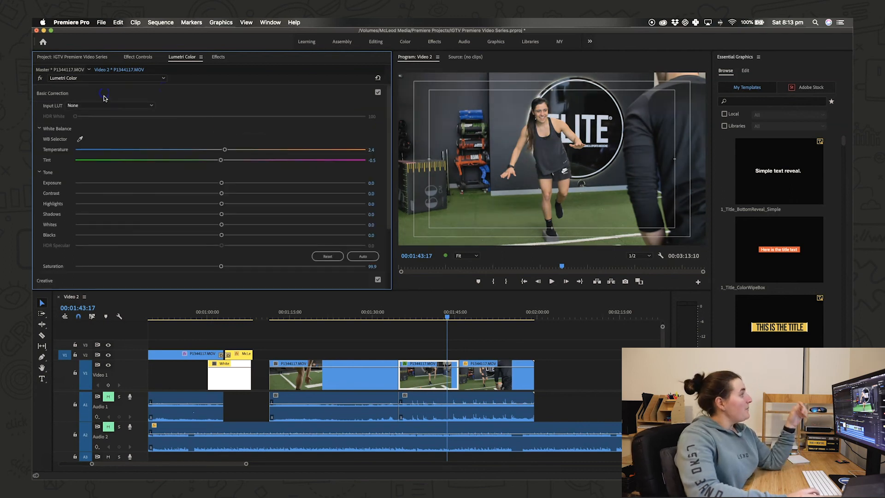
Step: Try V29 (teal orange).cube from the 09 Vlog folder as the Basic Correction Input LUT, and undo it
click(101, 106)
click(80, 131)
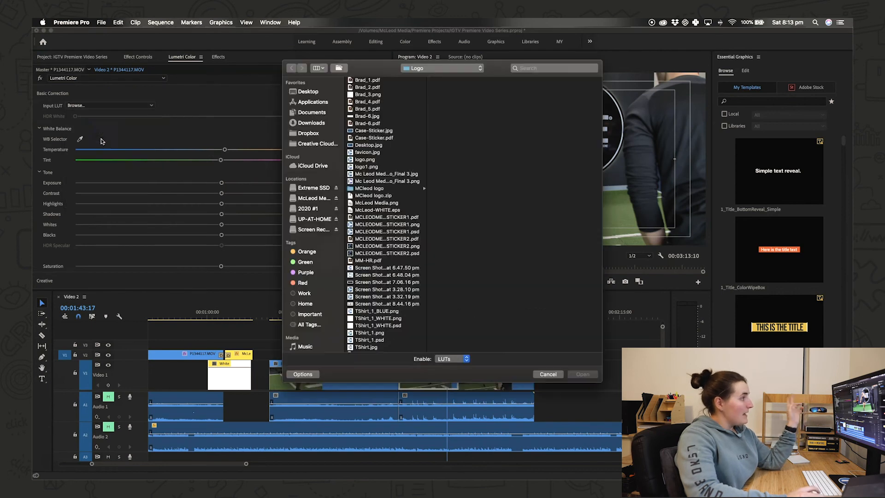
click(307, 198)
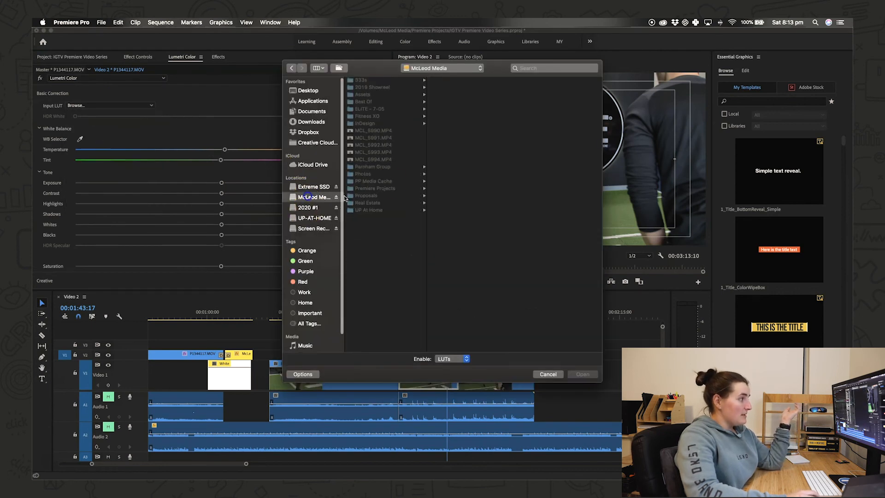
click(364, 95)
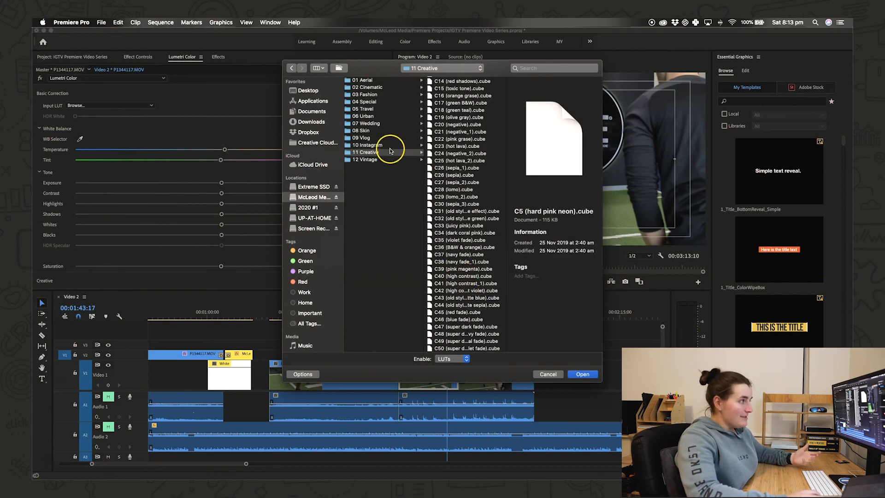
click(381, 145)
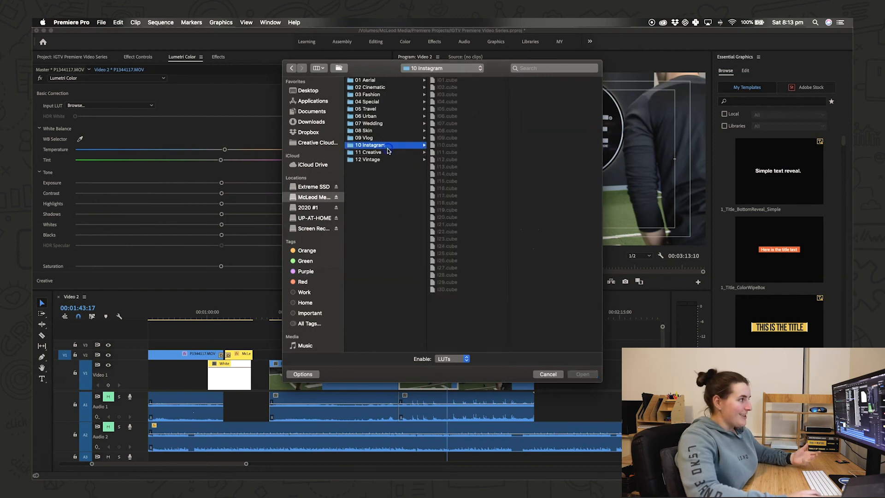
click(366, 138)
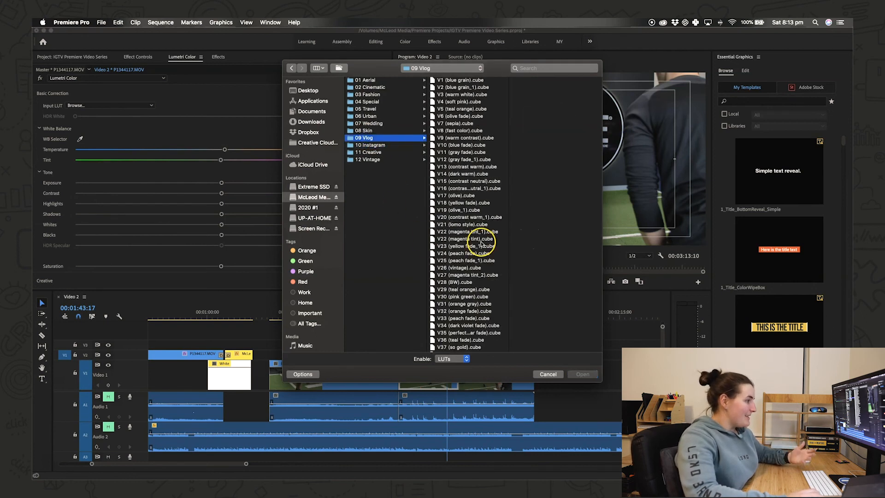
scroll(481, 244, down, 5)
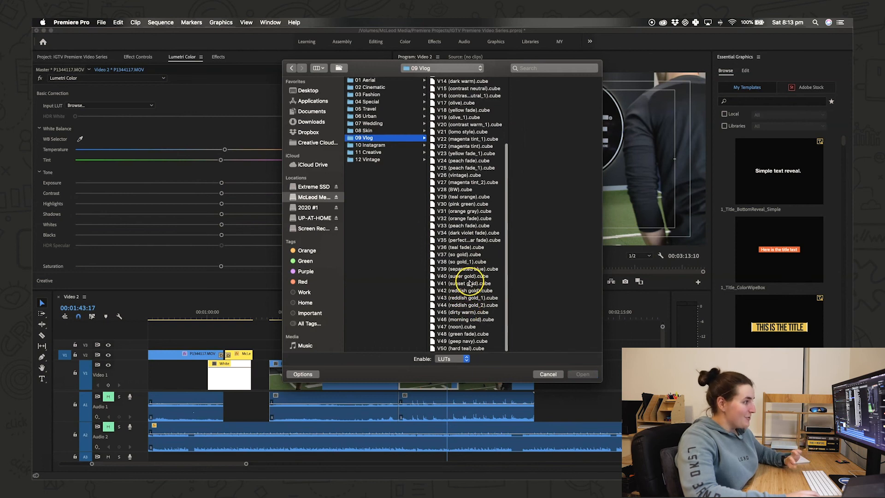
double_click(470, 199)
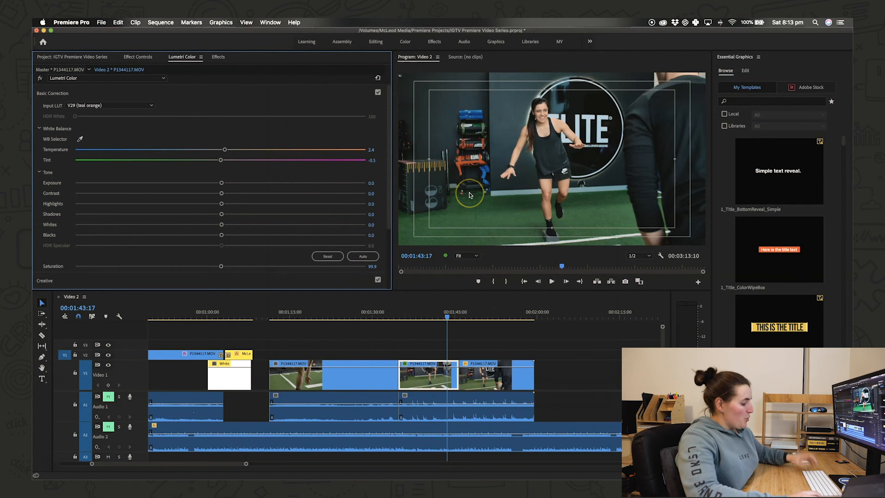
key(super+z)
click(131, 99)
click(192, 83)
click(201, 91)
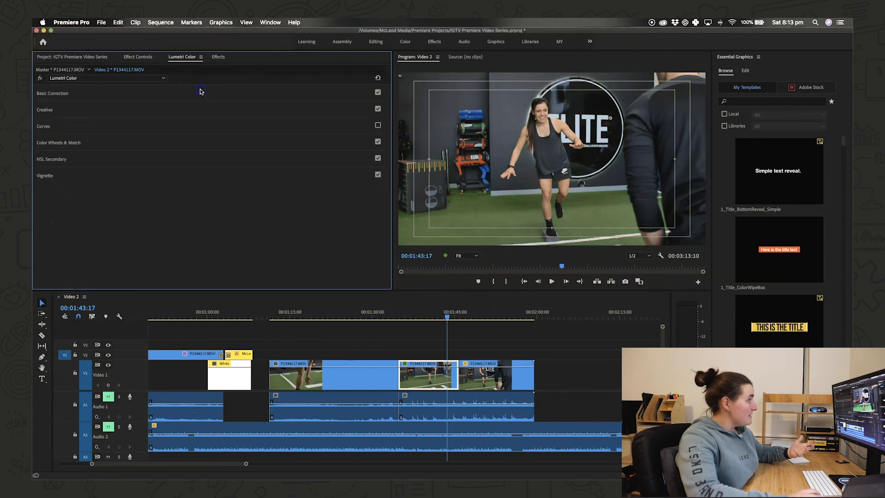
click(201, 91)
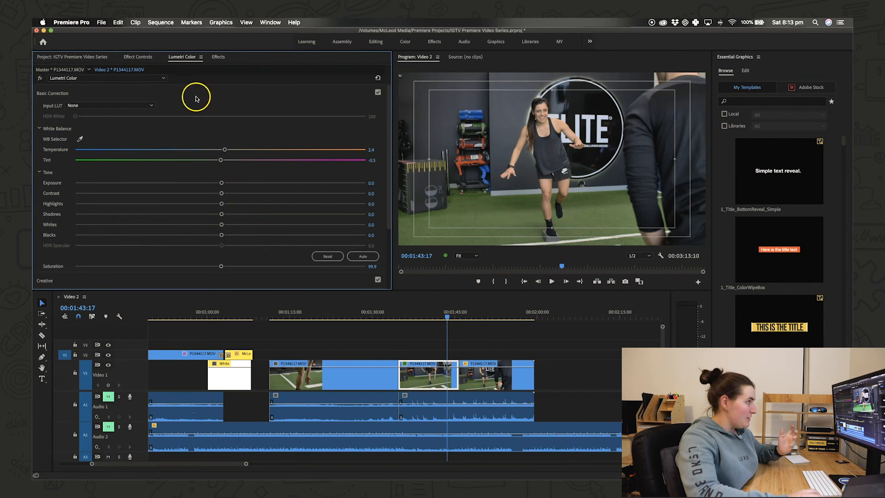
click(196, 99)
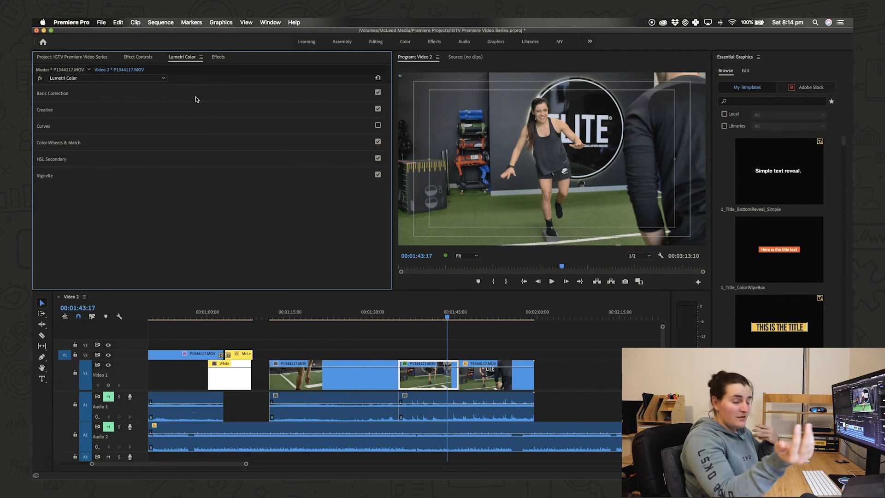
click(203, 97)
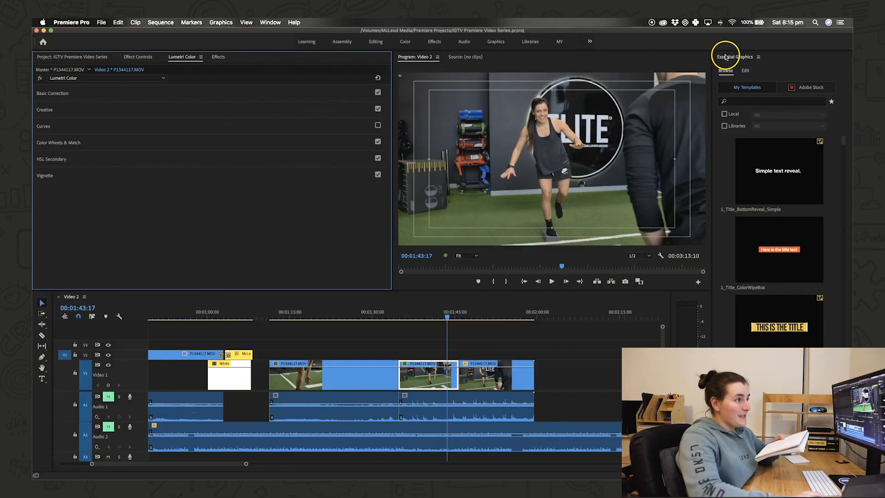
Step: Widen Essential Graphics to browse the title templates, and narrow it back
drag(713, 65, 604, 65)
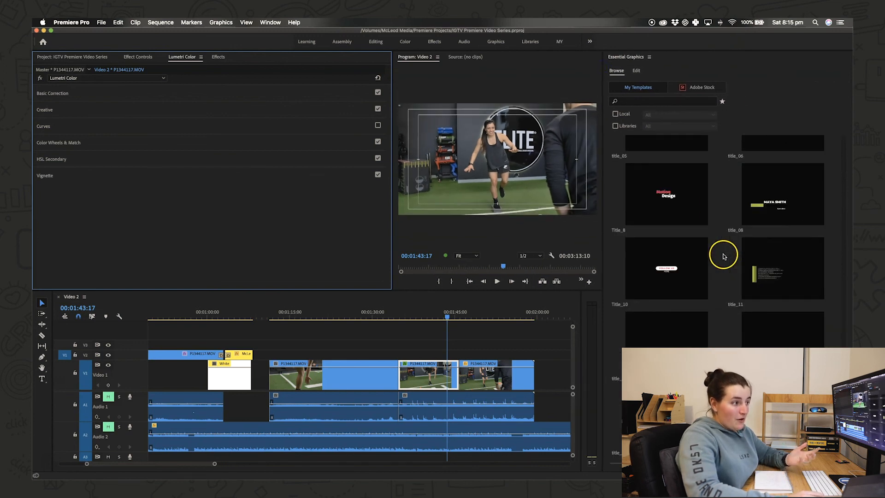
drag(603, 81, 718, 85)
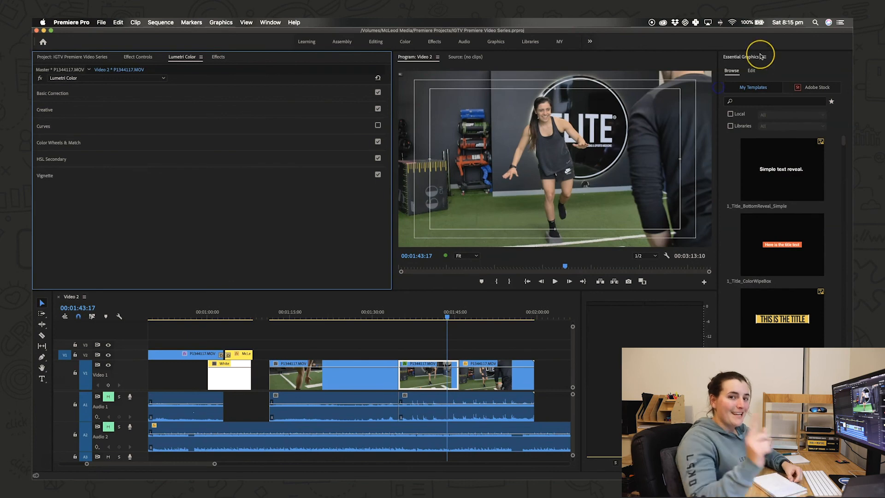